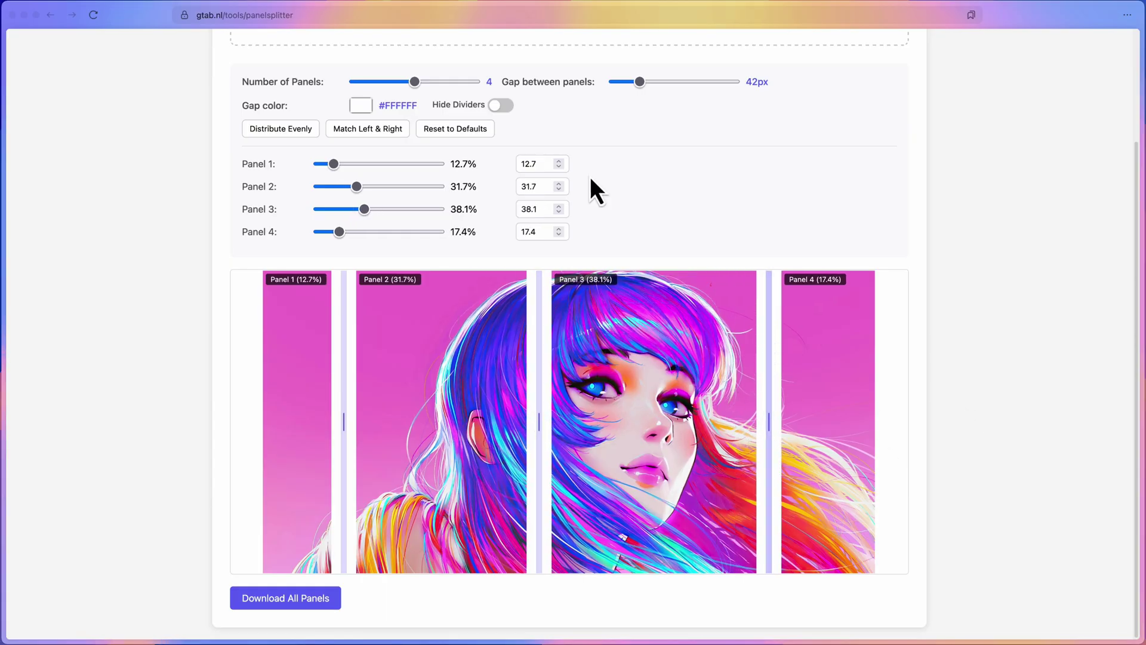
Turn on Hide Dividers, widen the gap between the panels slightly and set Panel 3's width to 50%.
{"action": "left_click", "coordinate": [500, 106]}
{"action": "mouse_move", "coordinate": [639, 81]}
{"action": "left_mouse_down"}
{"action": "mouse_move", "coordinate": [734, 88]}
{"action": "mouse_move", "coordinate": [627, 96]}
{"action": "mouse_move", "coordinate": [645, 97]}
{"action": "left_mouse_up"}
{"action": "double_click", "coordinate": [528, 209]}
{"action": "type", "text": "50"}
{"action": "key", "text": "Tab"}
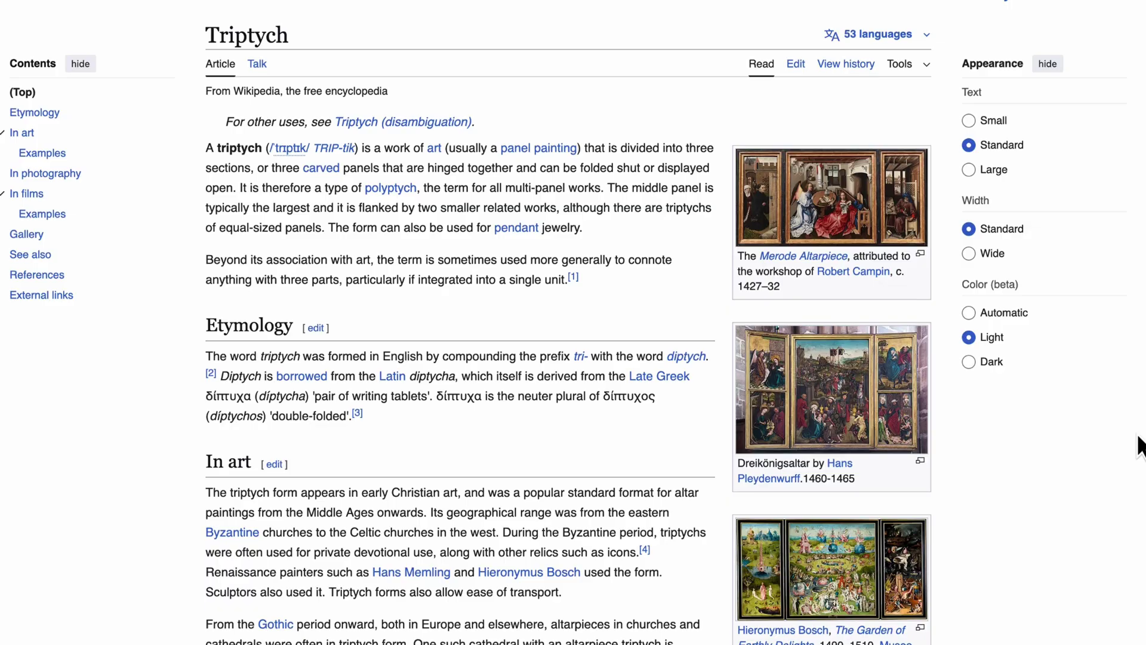
Read the Wikipedia article on triptychs, follow its polyptych link and examine how multi-panel artworks are defined and illustrated.
{"action": "scroll", "coordinate": [1140, 448], "scroll_direction": "down", "scroll_amount": 15}
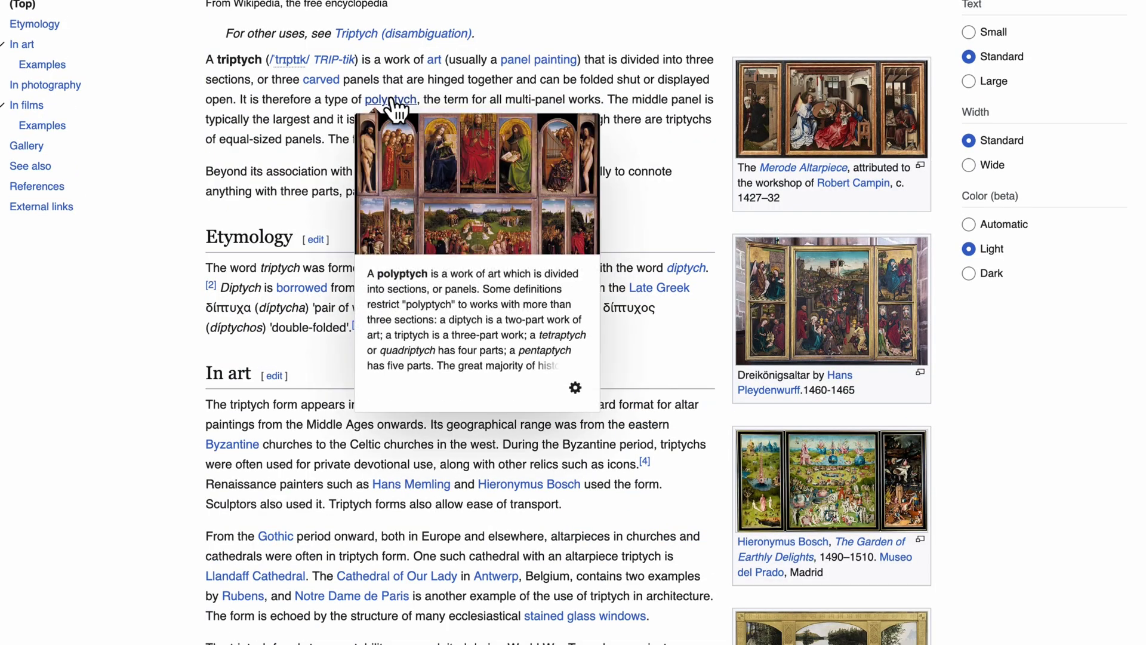
{"action": "left_click", "coordinate": [364, 113]}
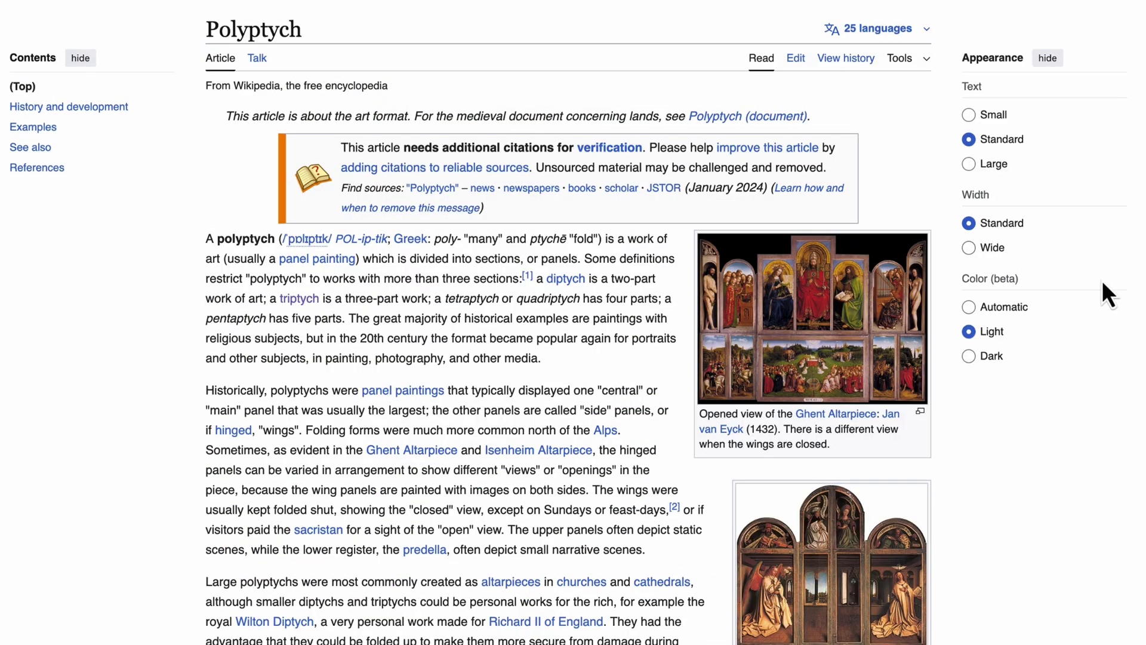
{"action": "scroll", "coordinate": [1112, 278], "scroll_direction": "down", "scroll_amount": 7}
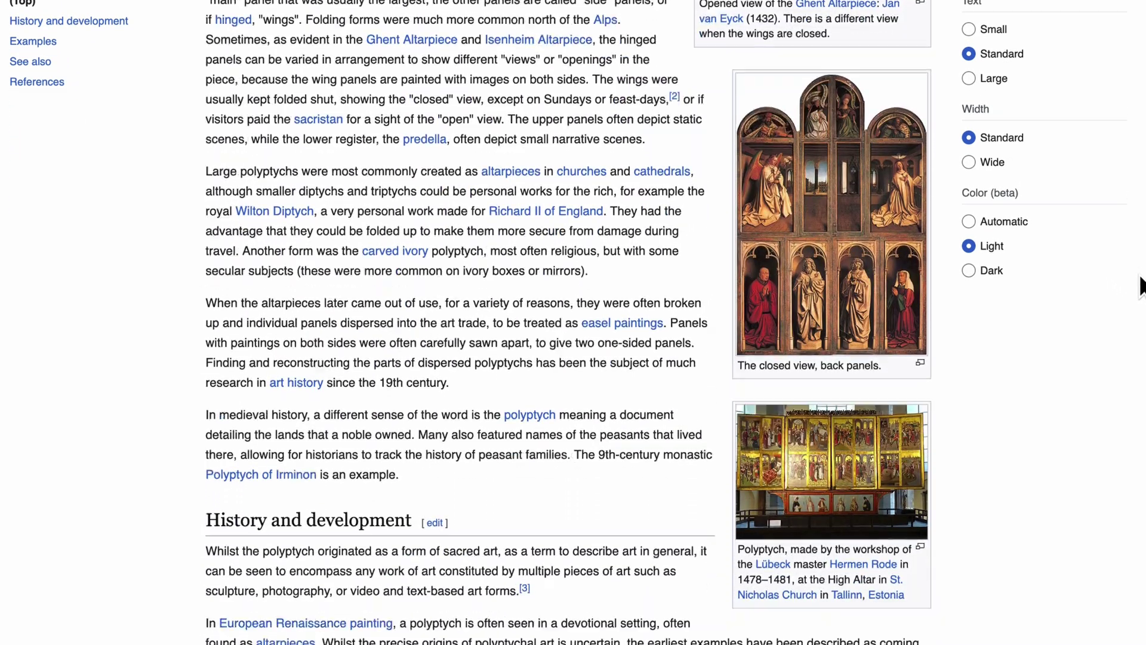
{"action": "scroll", "coordinate": [1141, 286], "scroll_direction": "down", "scroll_amount": 13}
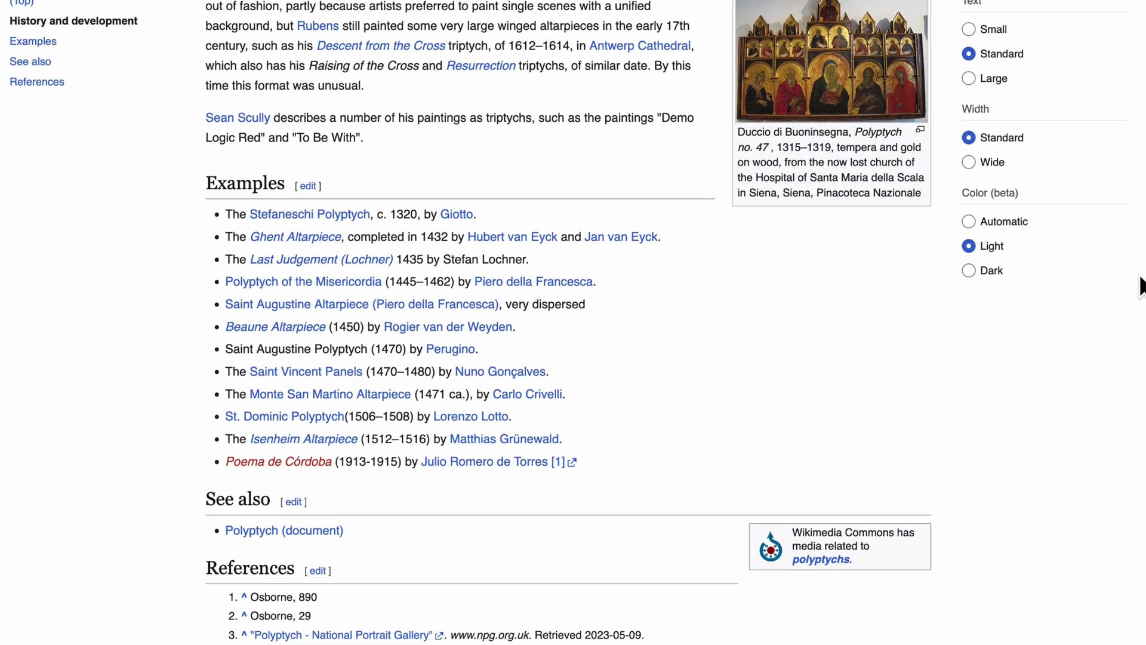
{"action": "scroll", "coordinate": [1141, 287], "scroll_direction": "up", "scroll_amount": 19}
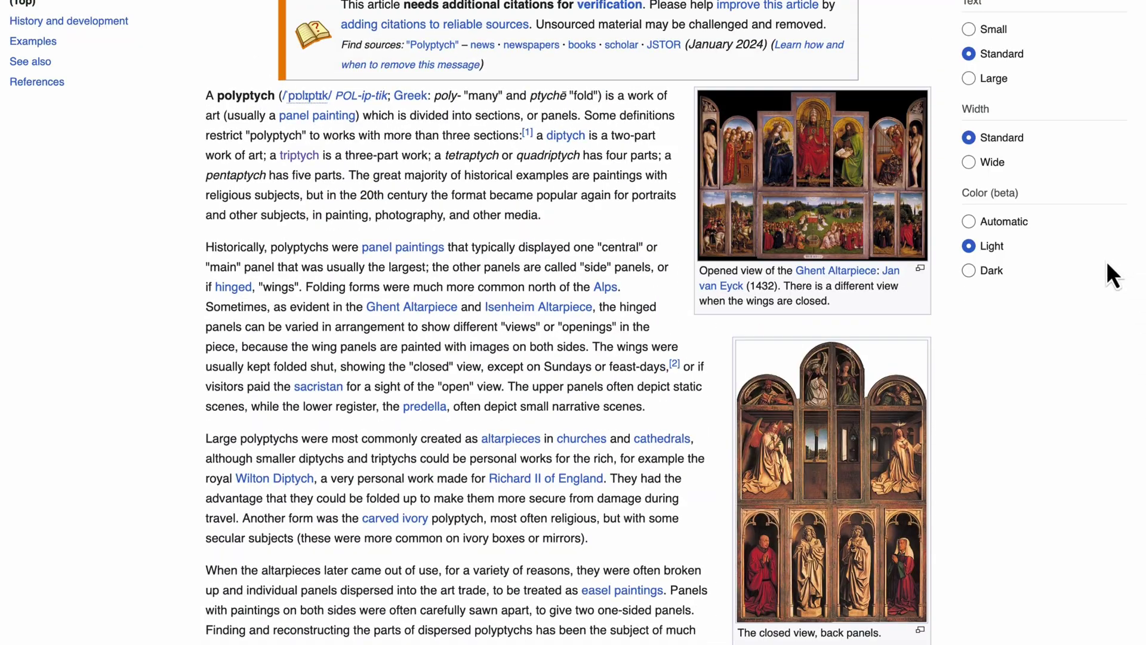
{"action": "scroll", "coordinate": [1105, 261], "scroll_direction": "up", "scroll_amount": 4}
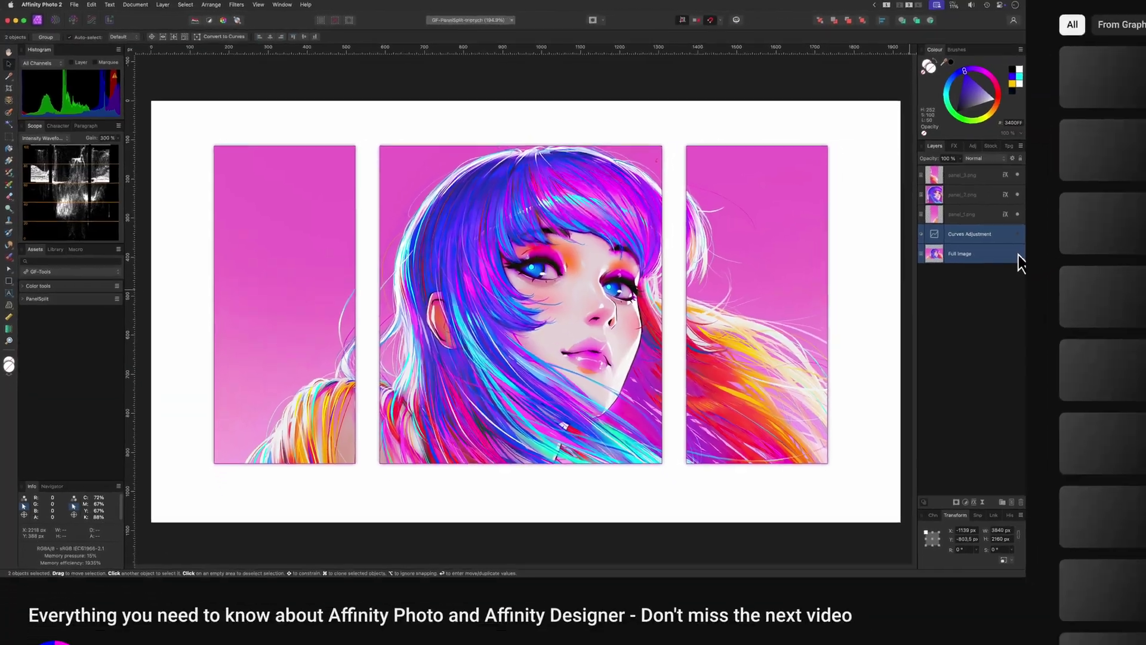
{"action": "left_click", "coordinate": [228, 580]}
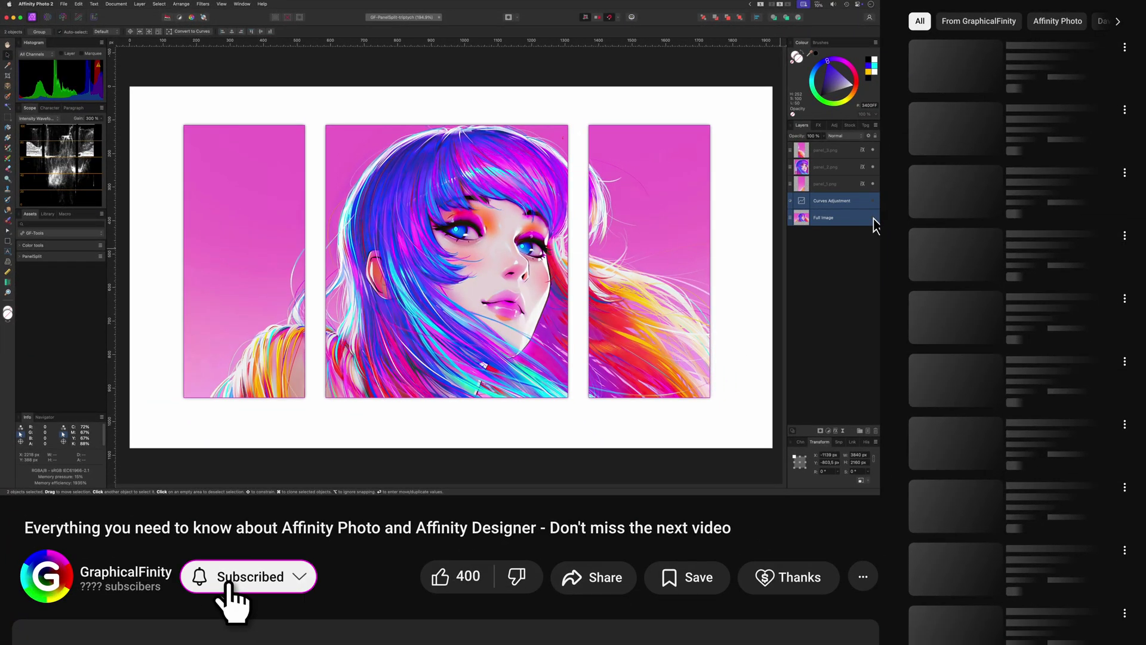
{"action": "left_click", "coordinate": [442, 582]}
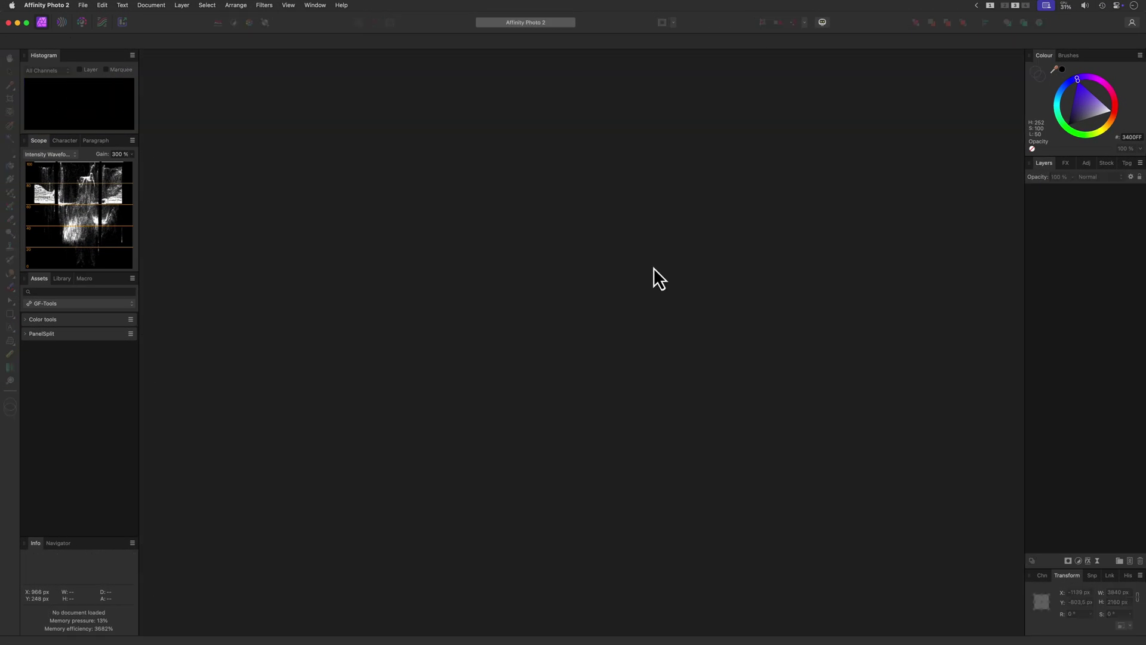
In Affinity Photo 2, create a document from the Social Media Story Post preset at 1920 × 1080 px.
{"action": "left_click", "coordinate": [84, 6]}
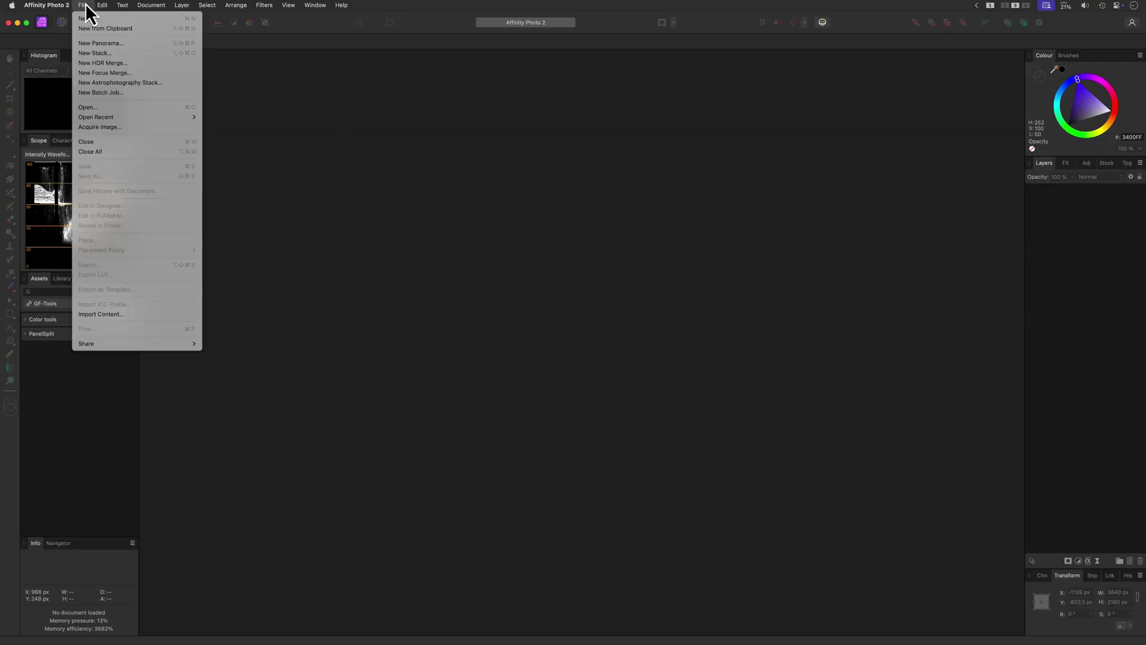
{"action": "left_click", "coordinate": [87, 17]}
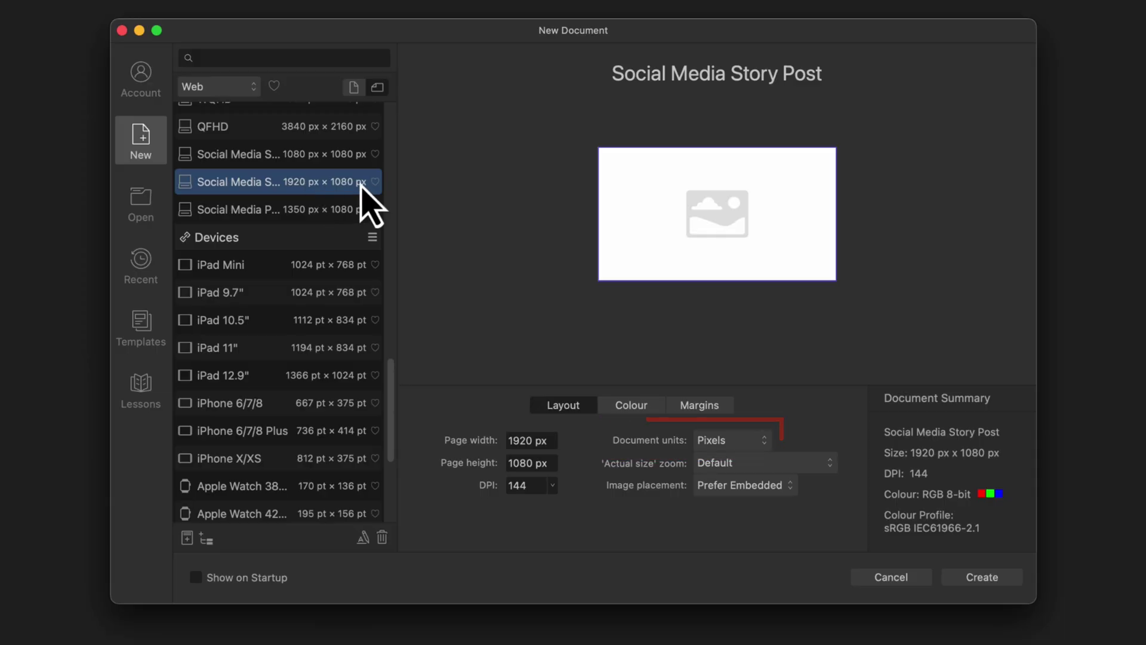
{"action": "left_click", "coordinate": [982, 577]}
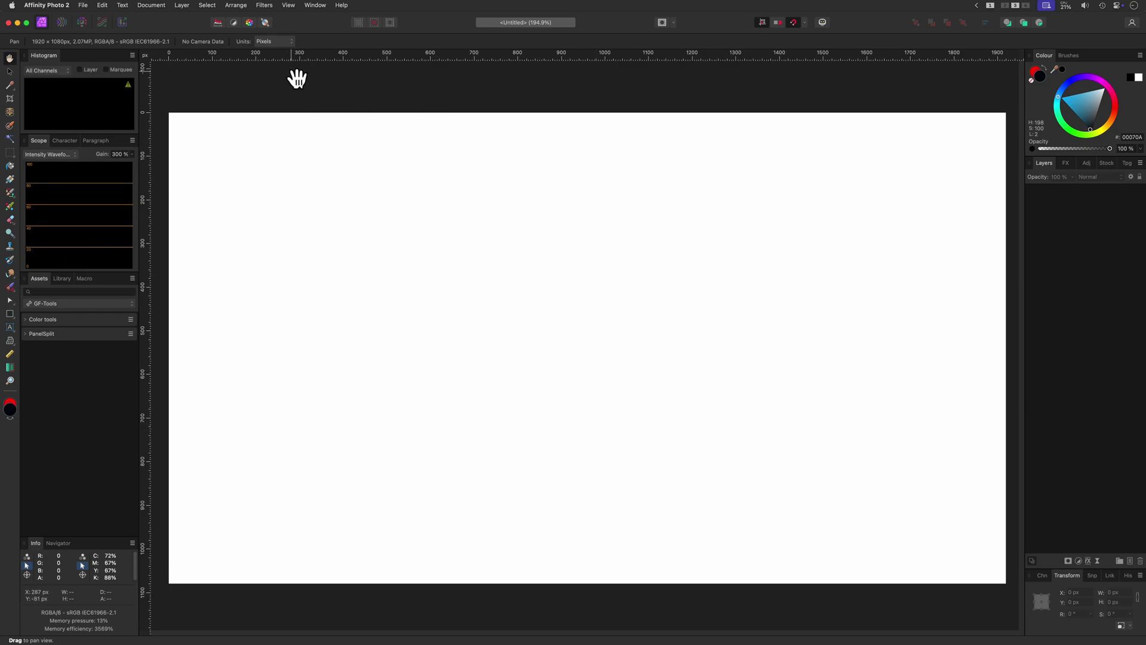
Draw a rectangle about 617 × 531 px near the middle of the page, with no stroke and a light grey fill.
{"action": "left_click", "coordinate": [10, 314]}
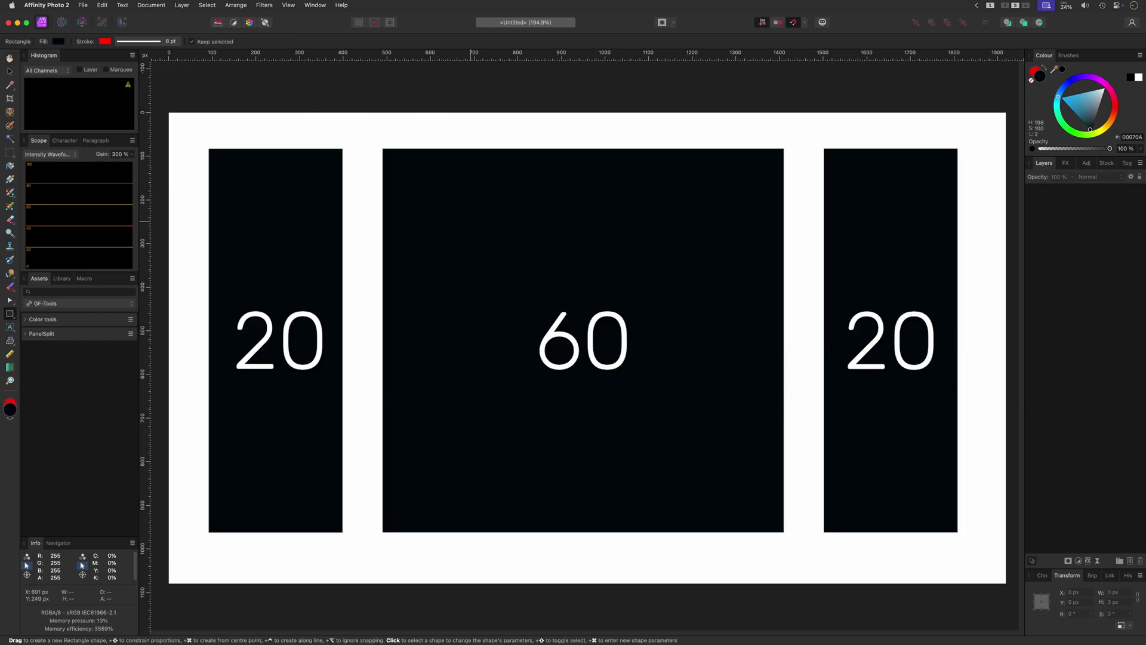
{"action": "left_click_drag", "start_coordinate": [470, 222], "coordinate": [742, 453]}
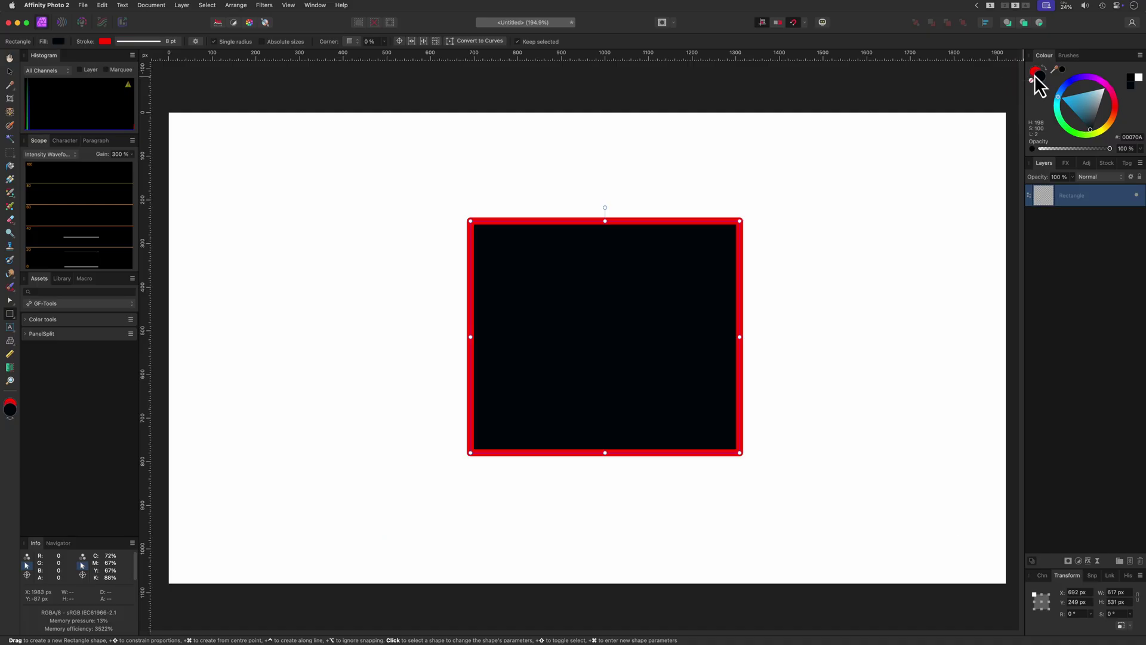
{"action": "left_click", "coordinate": [1035, 77]}
{"action": "left_click", "coordinate": [1031, 80]}
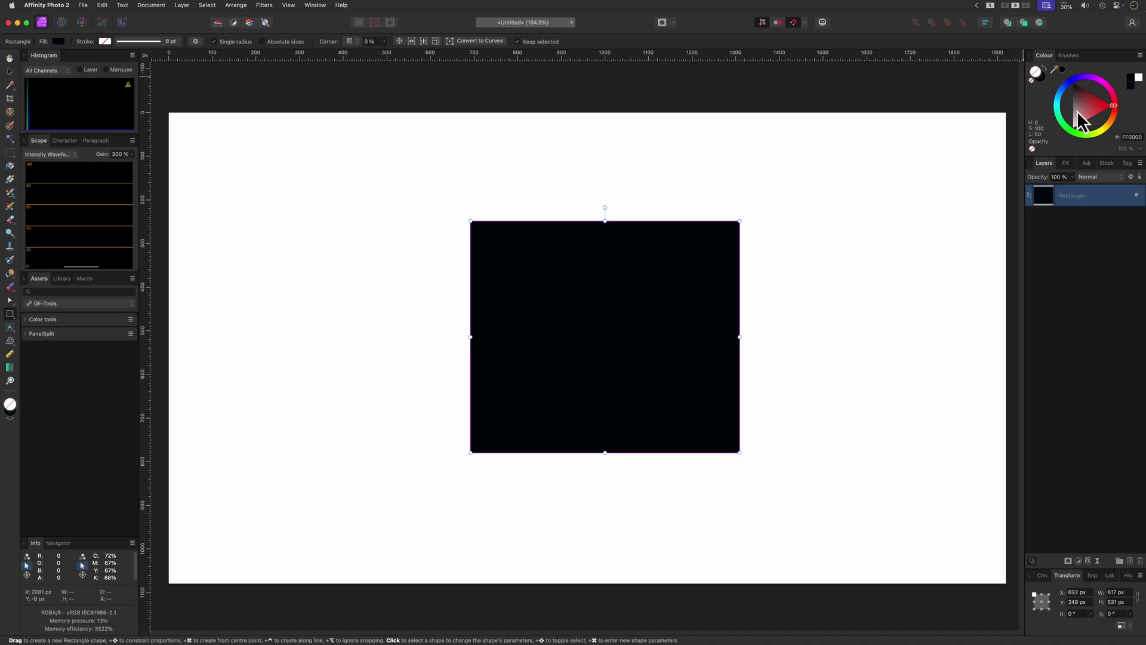
{"action": "key", "text": "x"}
{"action": "left_click_drag", "start_coordinate": [1097, 102], "coordinate": [1108, 114]}
Stretch the rectangle's lower edge downward into a square and move it to about X 629 px, Y 227 px.
{"action": "left_click_drag", "start_coordinate": [602, 452], "coordinate": [604, 490]}
{"action": "key", "text": "v"}
{"action": "left_click_drag", "start_coordinate": [635, 374], "coordinate": [605, 361]}
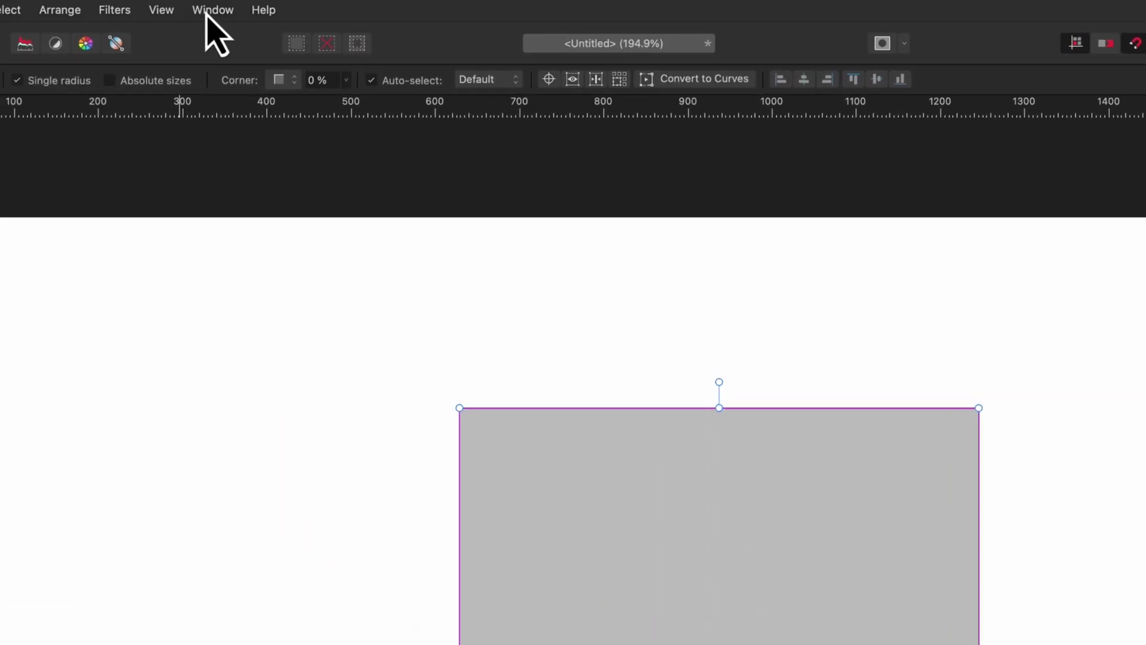
Set the rectangle's width to 600 px in the Transform values and shift it slightly up and to the right.
{"action": "left_click", "coordinate": [213, 10]}
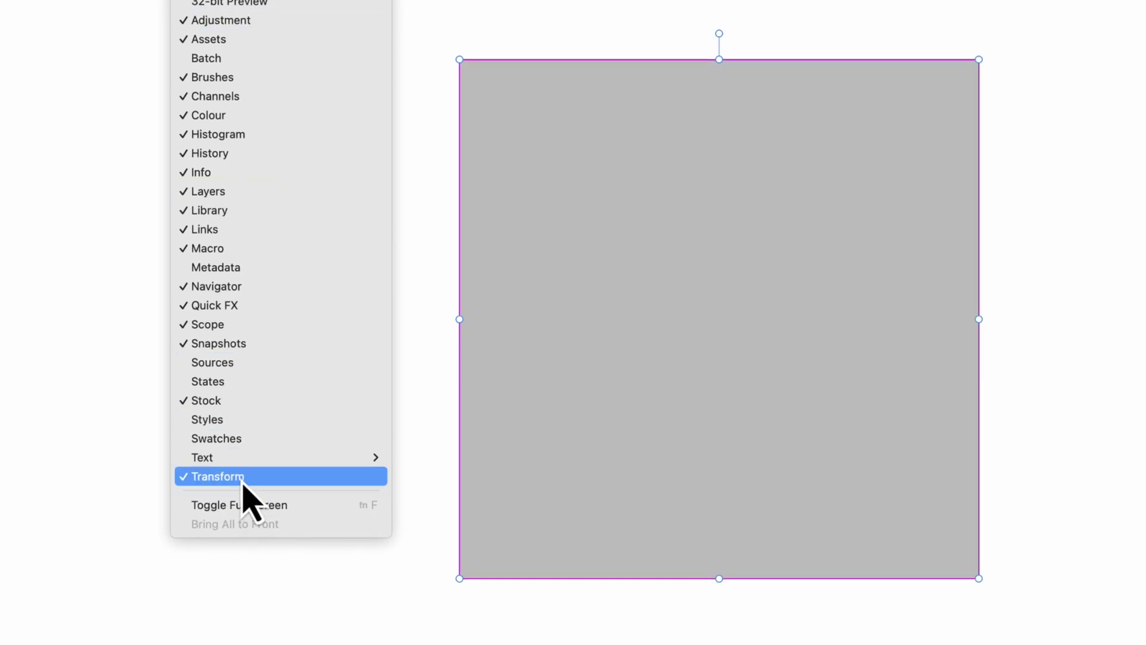
{"action": "left_click", "coordinate": [242, 476]}
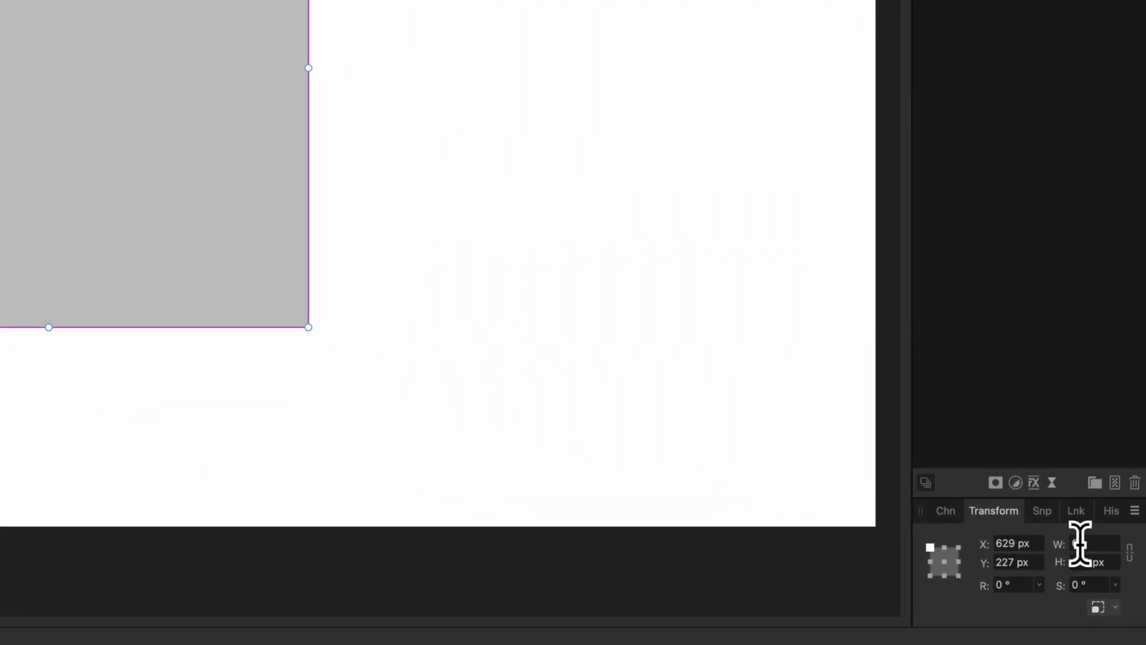
{"action": "key", "text": "Return"}
{"action": "mouse_move", "coordinate": [101, 85]}
{"action": "left_mouse_down"}
{"action": "mouse_move", "coordinate": [111, 90]}
{"action": "mouse_move", "coordinate": [116, 76]}
{"action": "left_mouse_up"}
Draw an equally tall rectangle beside the first, set its width to 200 px and snap it against the central rectangle's left edge.
{"action": "left_click_drag", "start_coordinate": [378, 197], "coordinate": [447, 465]}
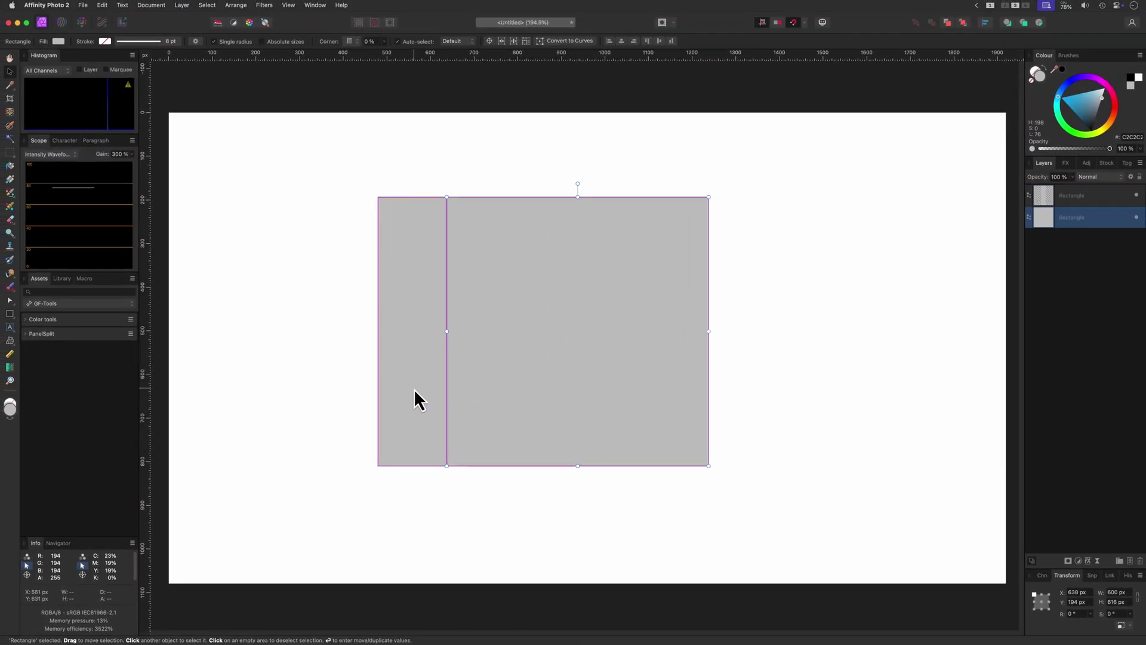
{"action": "left_click", "coordinate": [1117, 592]}
{"action": "type", "text": "200"}
{"action": "key", "text": "Return"}
{"action": "left_click_drag", "start_coordinate": [437, 340], "coordinate": [419, 341]}
Duplicate the 200 px rectangle, place the copy against the central rectangle's right edge and clear the selection.
{"action": "right_click", "coordinate": [1050, 203]}
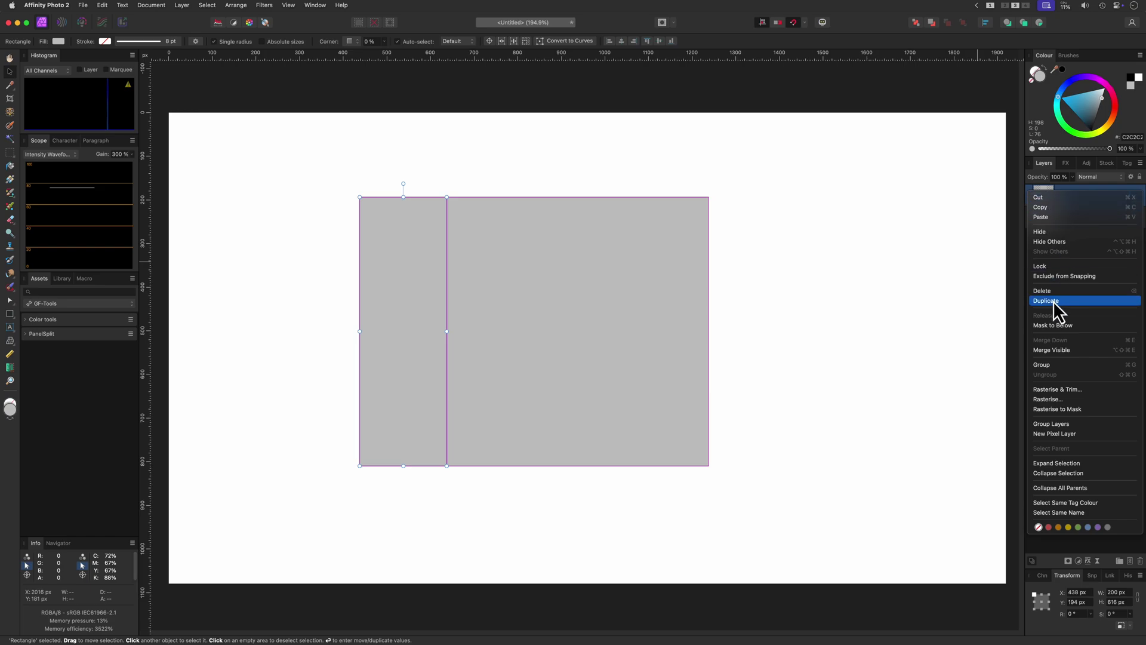
{"action": "left_click", "coordinate": [1092, 300]}
{"action": "left_click_drag", "start_coordinate": [395, 317], "coordinate": [742, 314]}
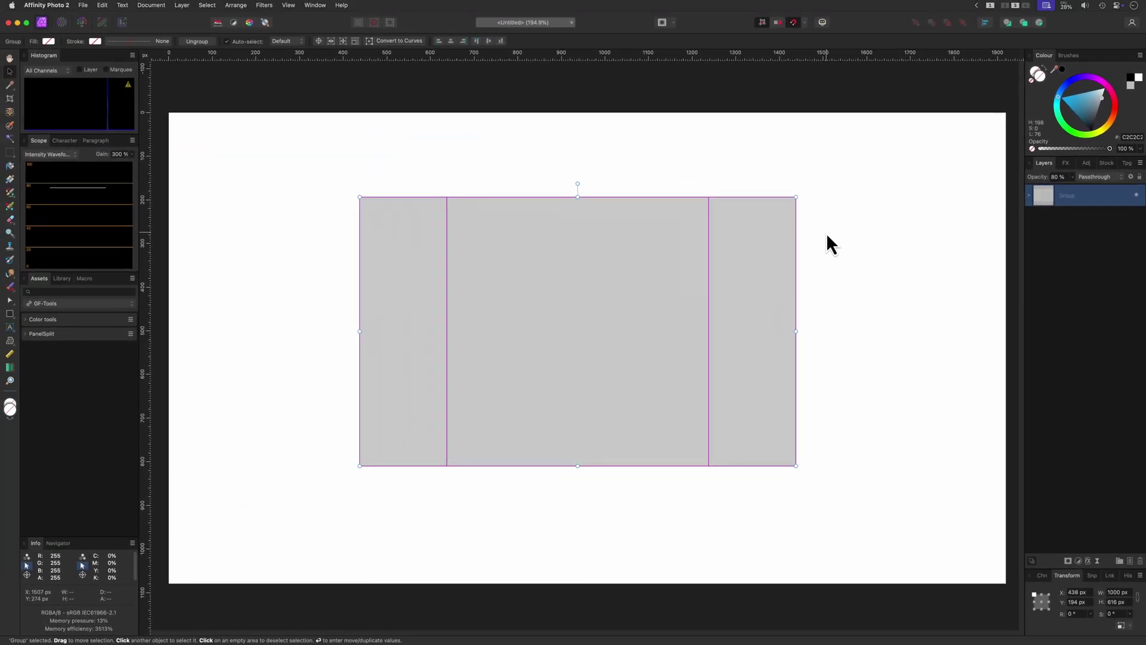
{"action": "left_click", "coordinate": [826, 234]}
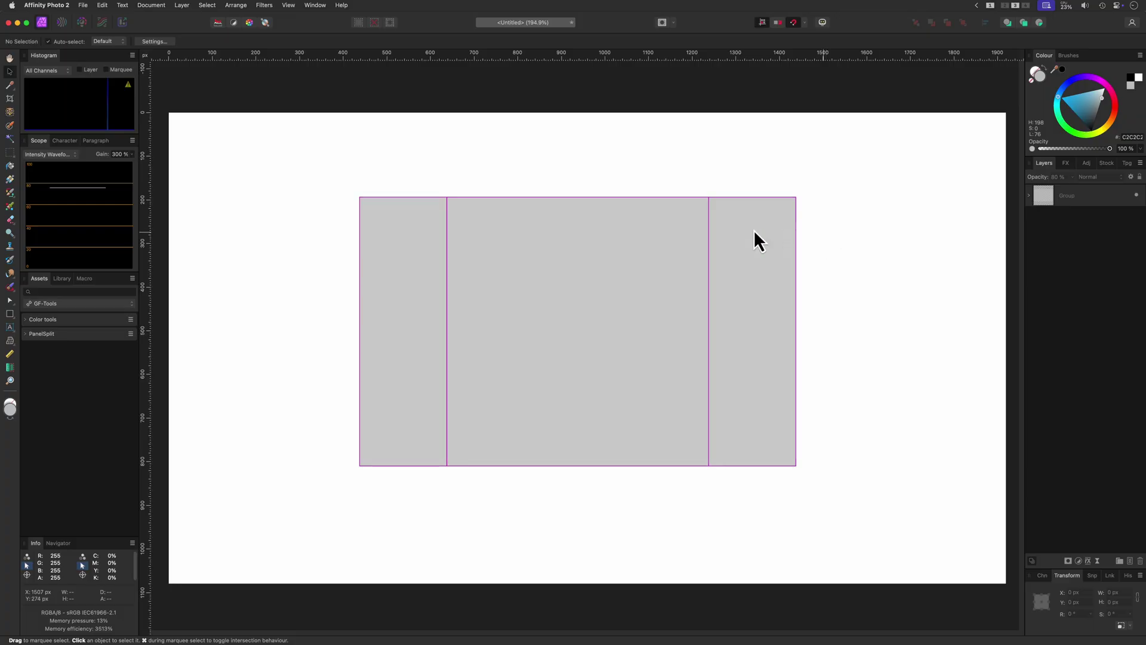
Create a new document from the clipboard image and paste the three-rectangle group from the first document into it.
{"action": "left_click", "coordinate": [87, 5]}
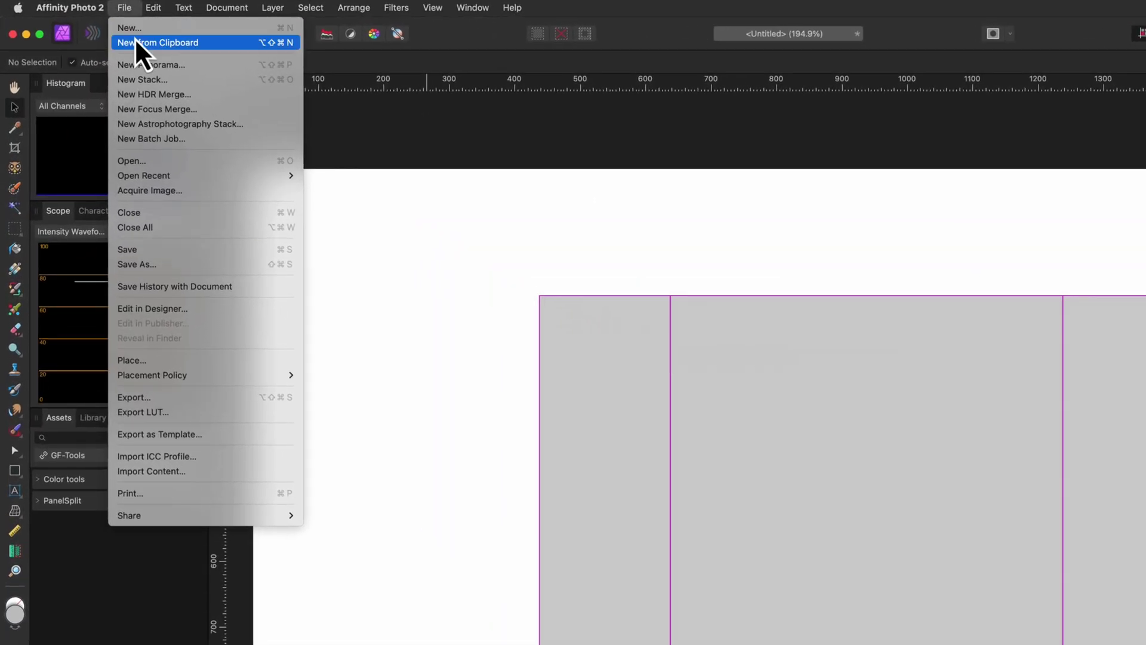
{"action": "left_click", "coordinate": [134, 38]}
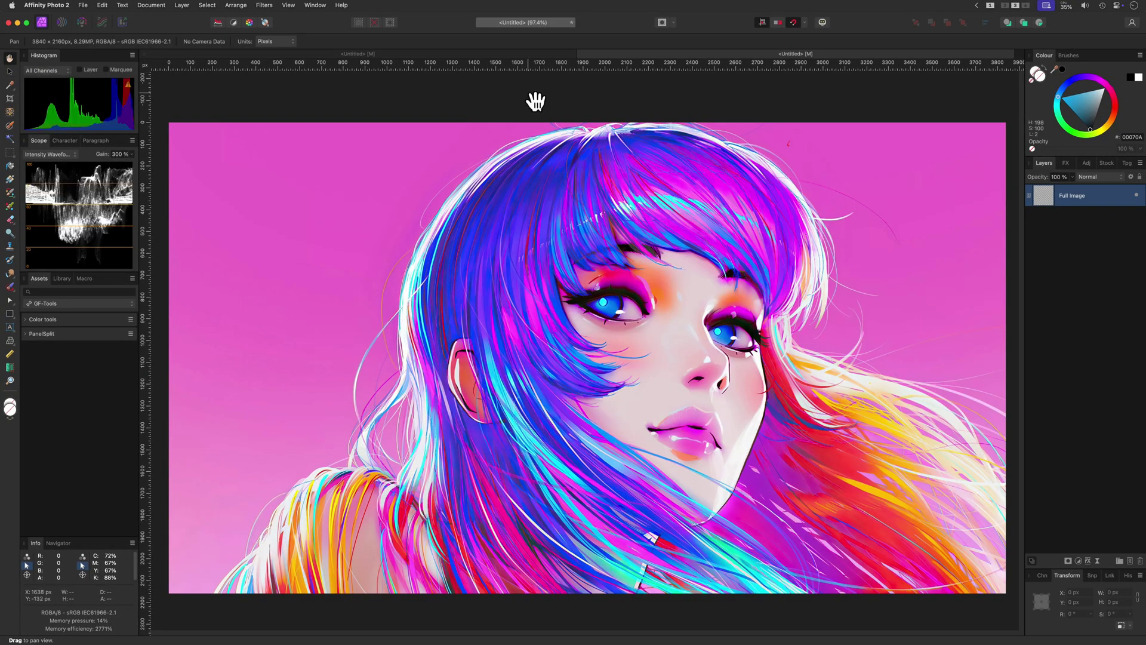
{"action": "left_click", "coordinate": [536, 56]}
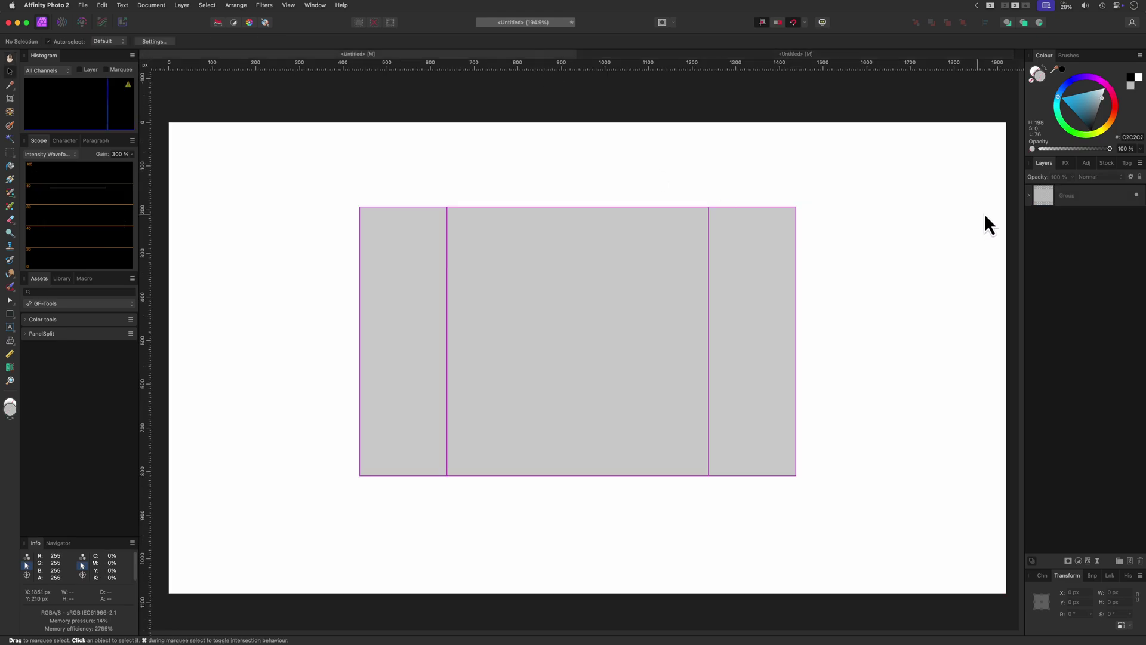
{"action": "right_click", "coordinate": [1041, 201]}
{"action": "left_click", "coordinate": [1043, 214]}
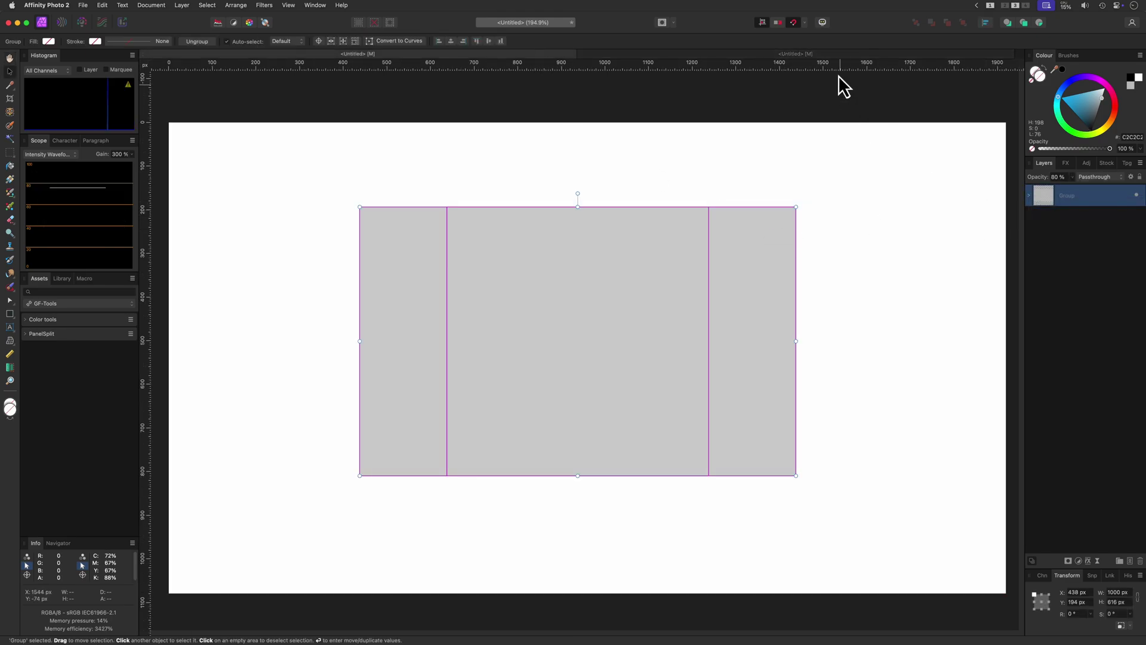
{"action": "left_click", "coordinate": [836, 55]}
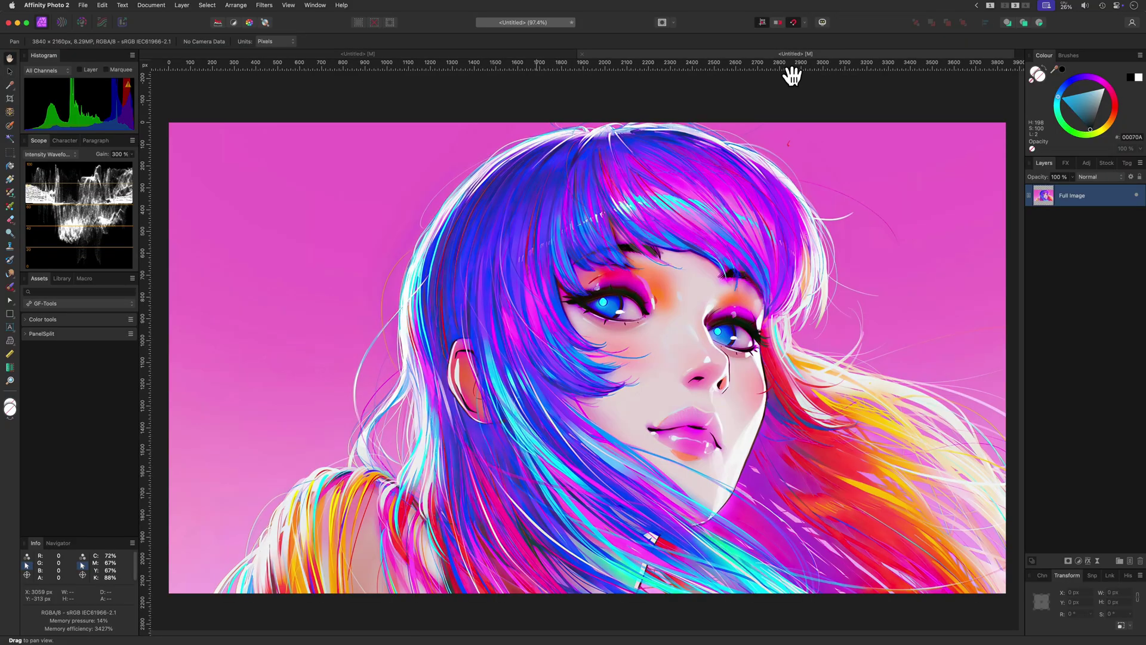
{"action": "left_click", "coordinate": [91, 6]}
{"action": "left_click", "coordinate": [110, 70]}
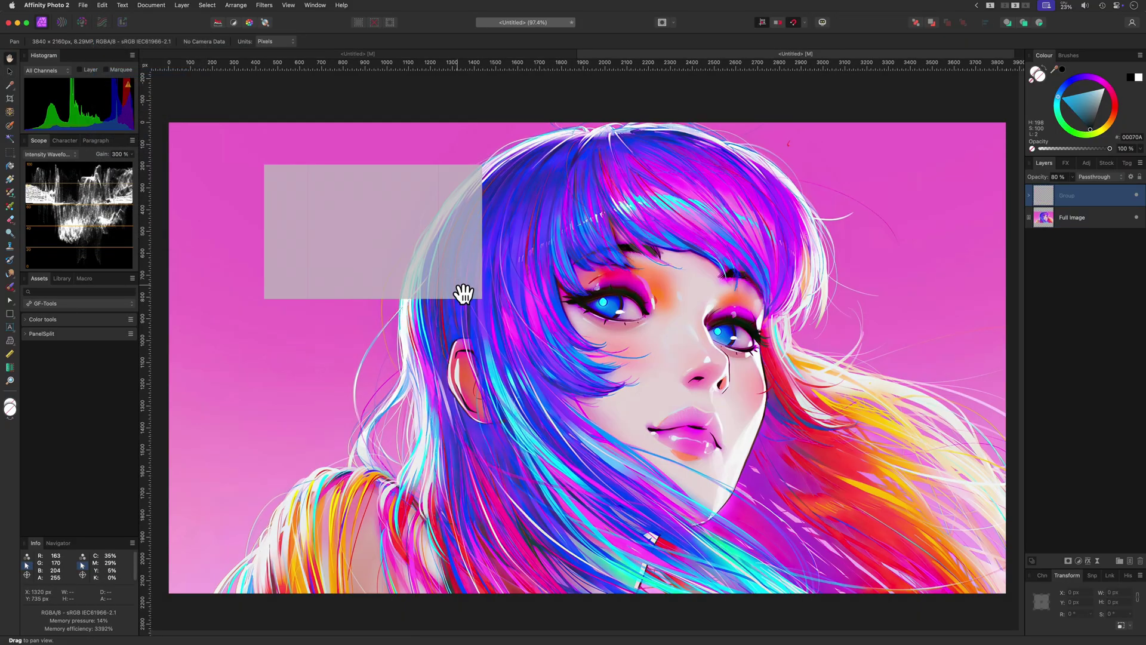
Snap the group to the image's upper-left corner and stretch it over the full 3840 × 2160 px canvas.
{"action": "key", "text": "v"}
{"action": "left_click_drag", "start_coordinate": [396, 256], "coordinate": [305, 217]}
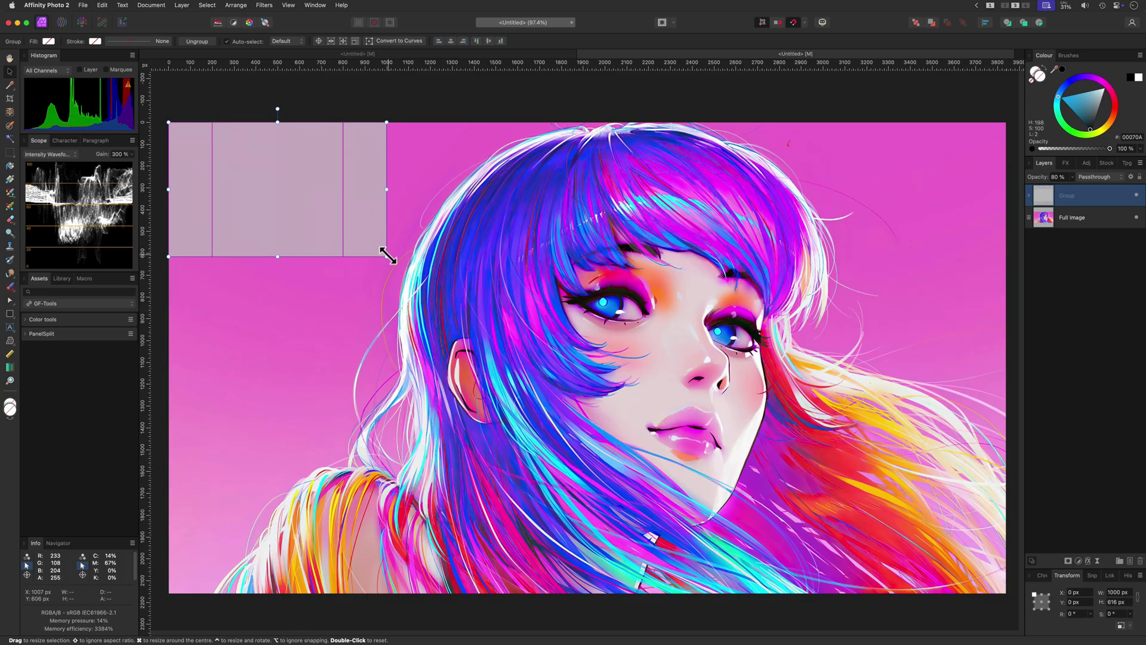
{"action": "left_click_drag", "start_coordinate": [387, 255], "coordinate": [955, 556]}
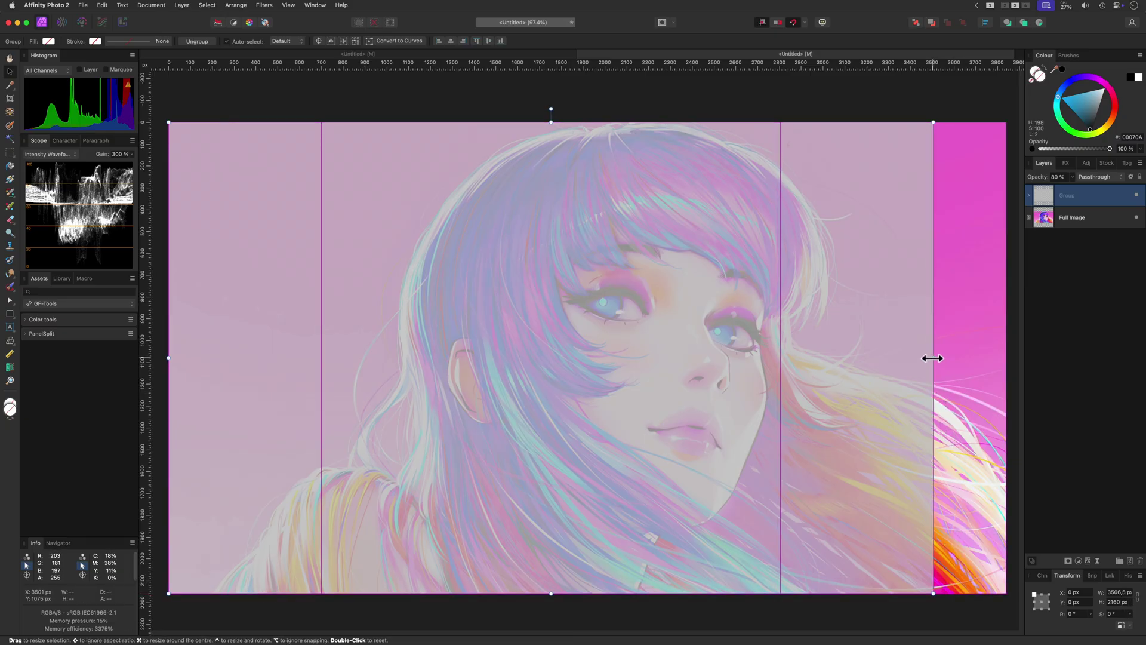
{"action": "left_click_drag", "start_coordinate": [932, 358], "coordinate": [1005, 358]}
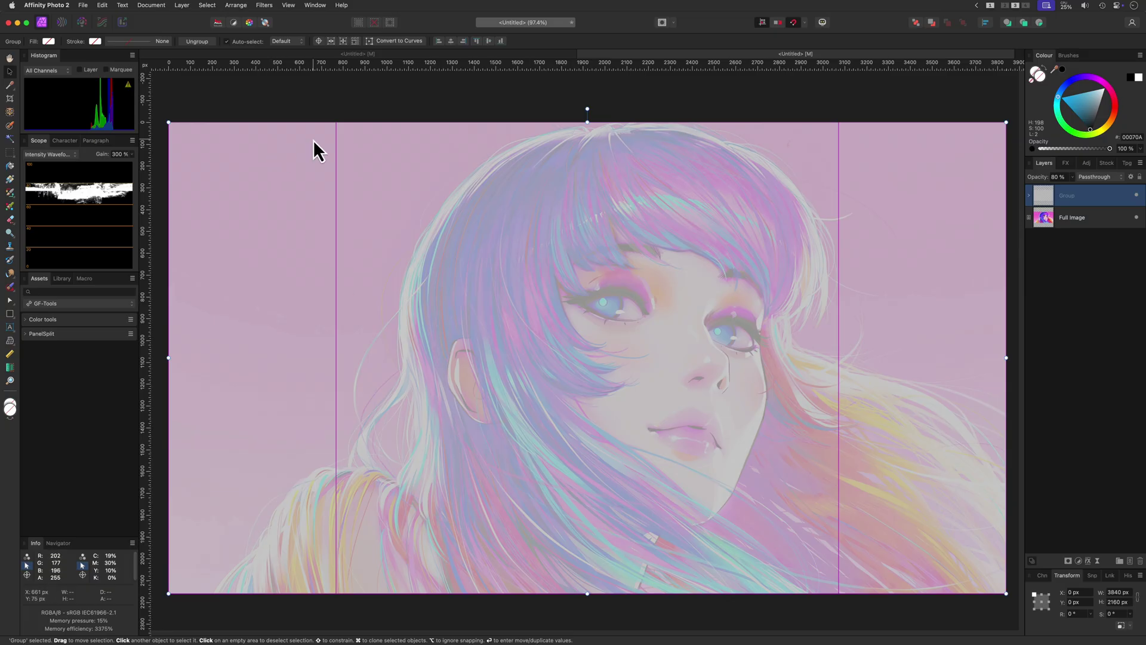
Darken the outer rectangles in the group, giving Right the fill #7D7D7D and Left the fill #6C787D.
{"action": "left_click", "coordinate": [1029, 196]}
{"action": "left_click", "coordinate": [1069, 217]}
{"action": "left_click", "coordinate": [1098, 111]}
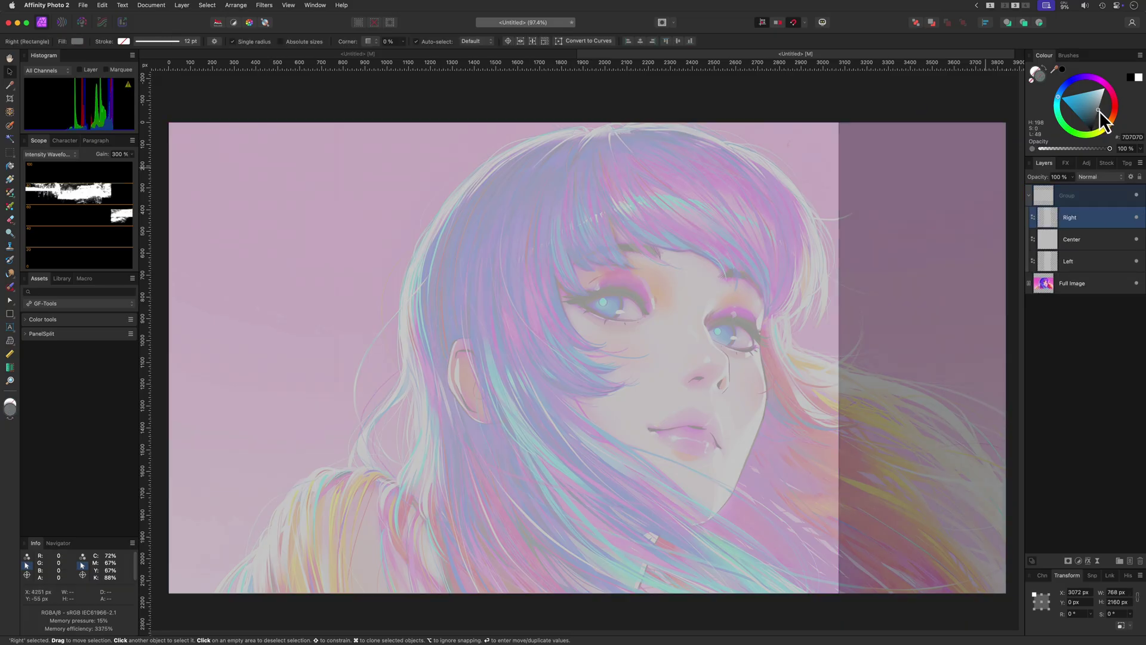
{"action": "left_click", "coordinate": [1092, 260]}
{"action": "left_click", "coordinate": [1094, 110]}
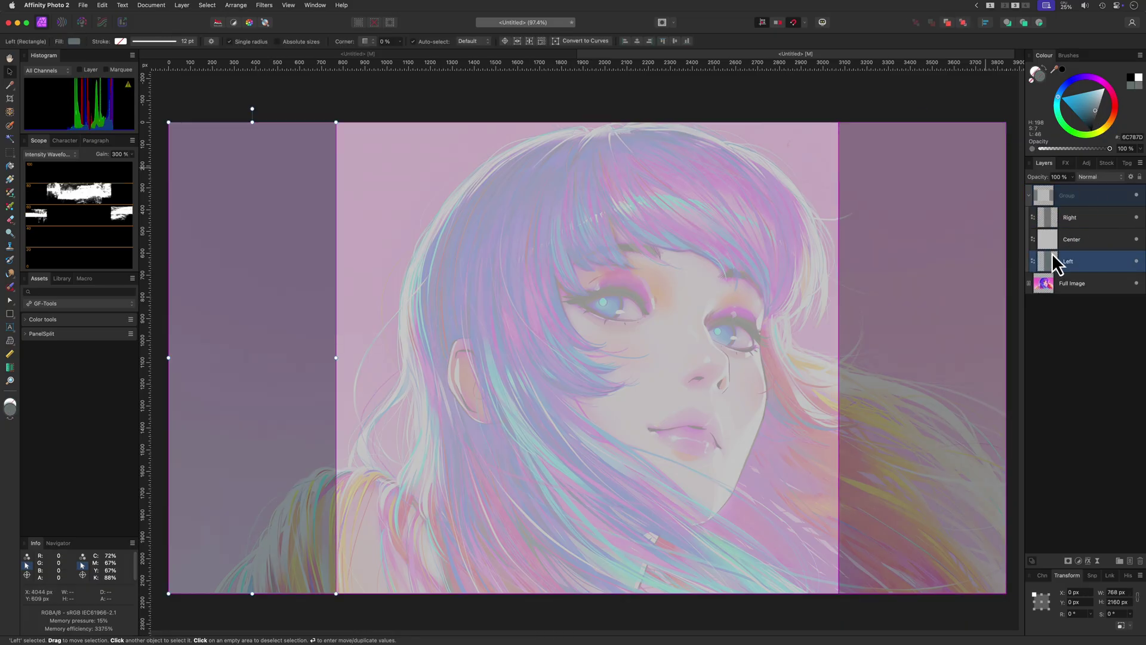
Inspect the boundary between the Left and Center rectangles at pixel level and review the snapping presets and alignment options.
{"action": "key", "text": "Escape"}
{"action": "scroll", "coordinate": [332, 124], "scroll_direction": "up", "scroll_amount": 15}
{"action": "scroll", "coordinate": [332, 124], "scroll_direction": "up", "scroll_amount": 5}
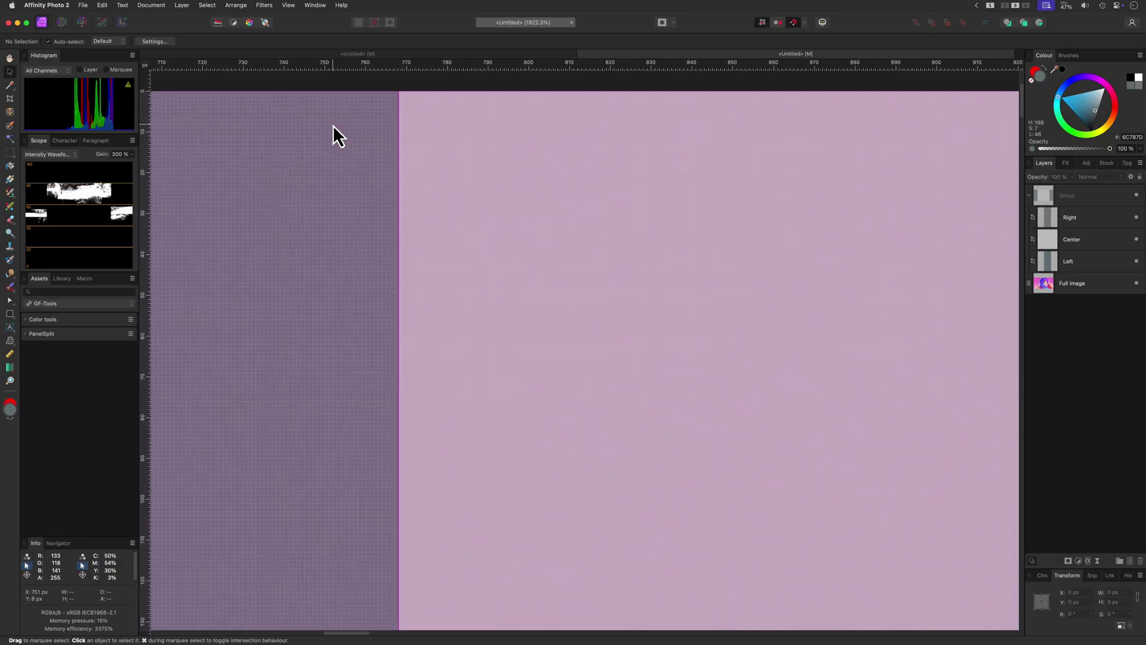
{"action": "scroll", "coordinate": [472, 117], "scroll_direction": "up", "scroll_amount": 8}
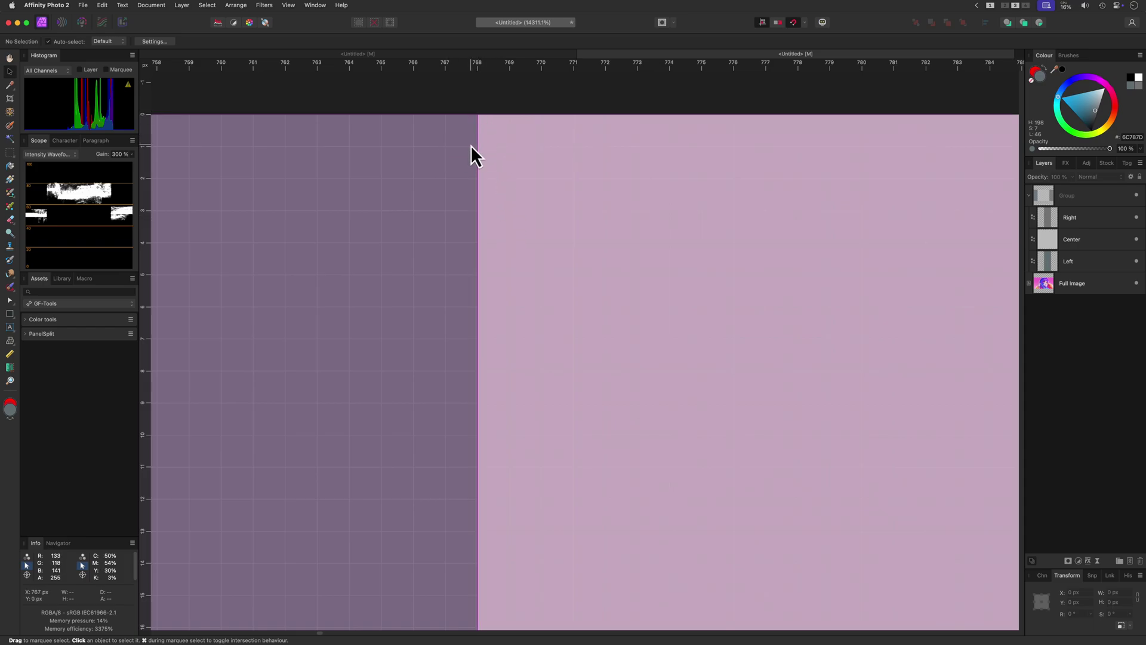
{"action": "left_click", "coordinate": [804, 22]}
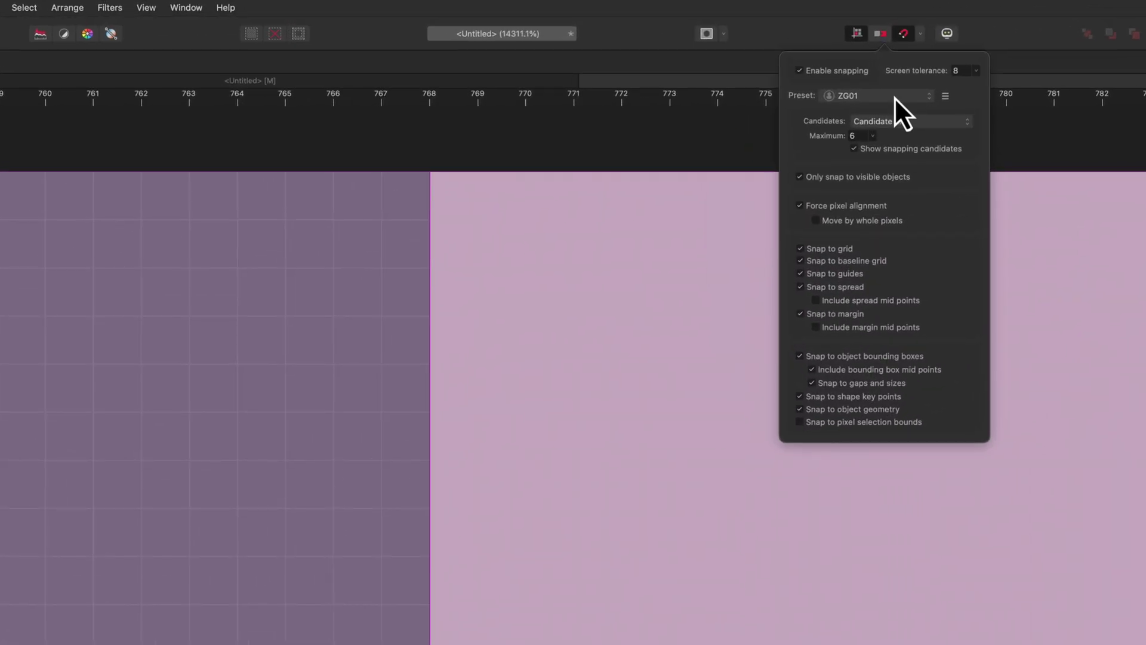
{"action": "left_click", "coordinate": [894, 96]}
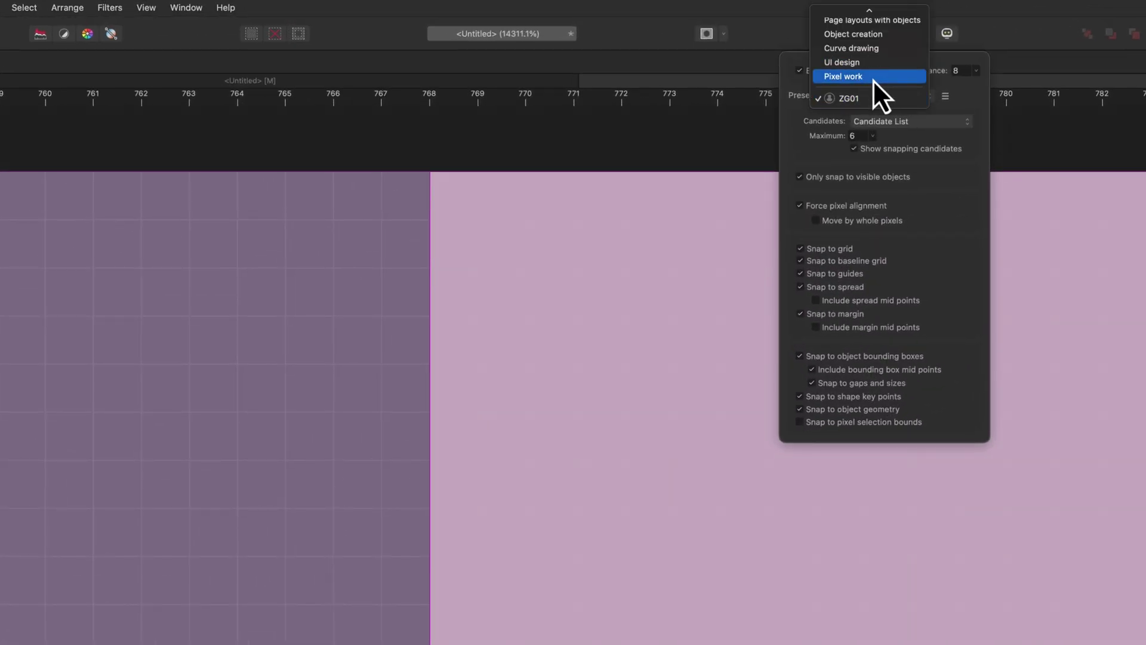
{"action": "key", "text": "Escape"}
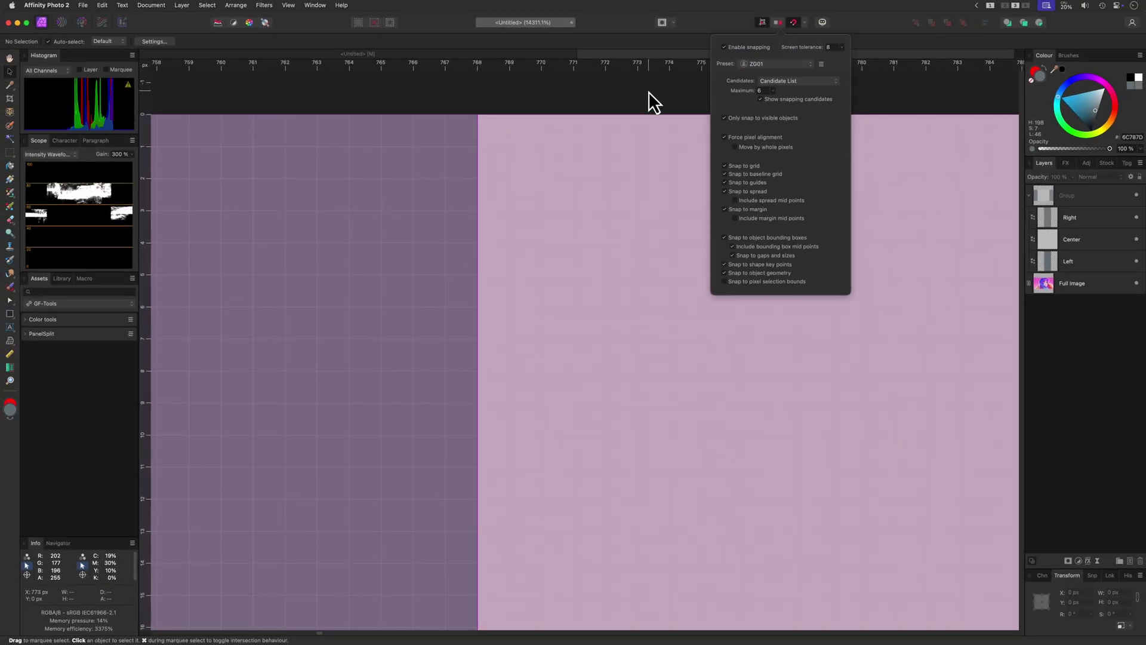
Ungroup the three-rectangle group and lower the opacity of the Right, Center and Left rectangles to 45%.
{"action": "left_click", "coordinate": [649, 92]}
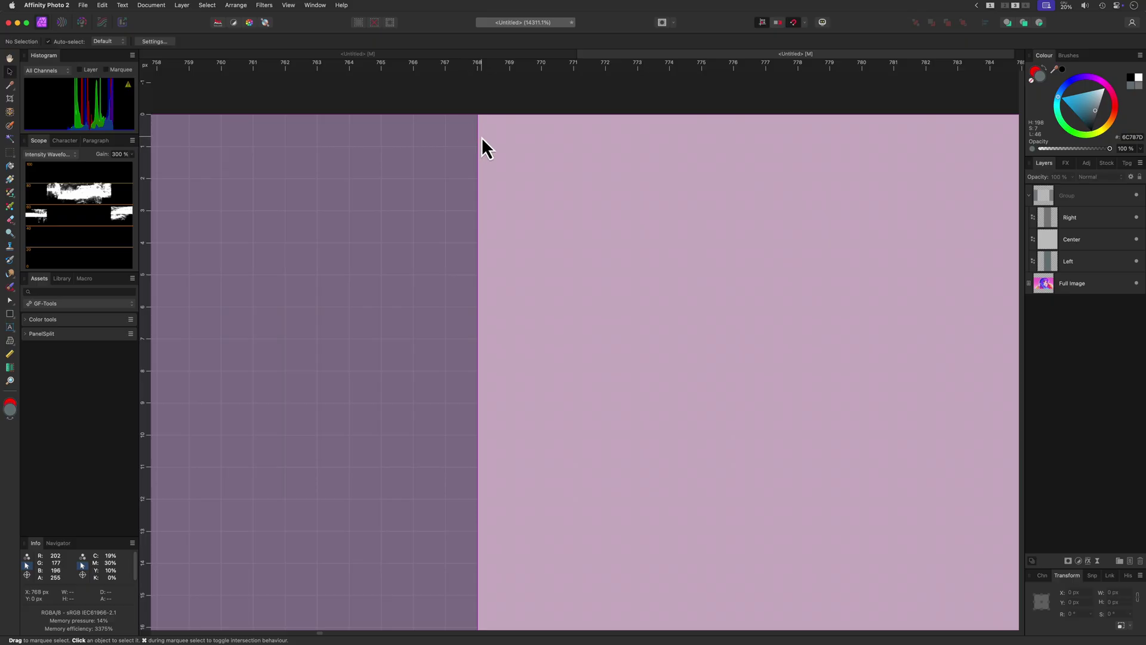
{"action": "key", "text": "super+0"}
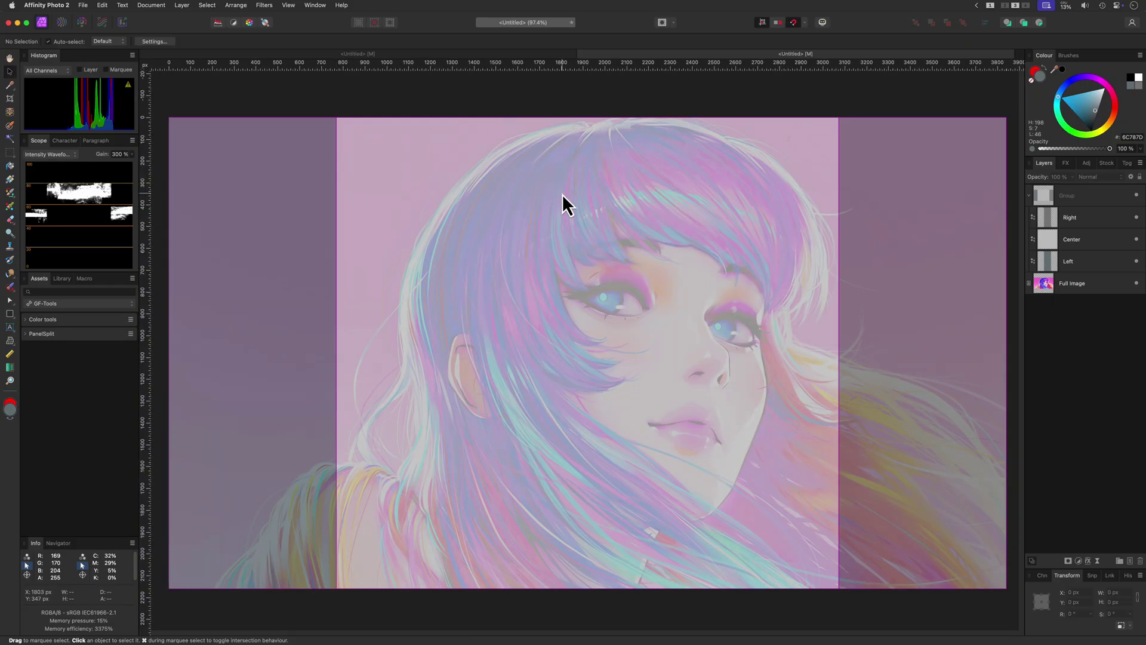
{"action": "left_click", "coordinate": [1044, 200]}
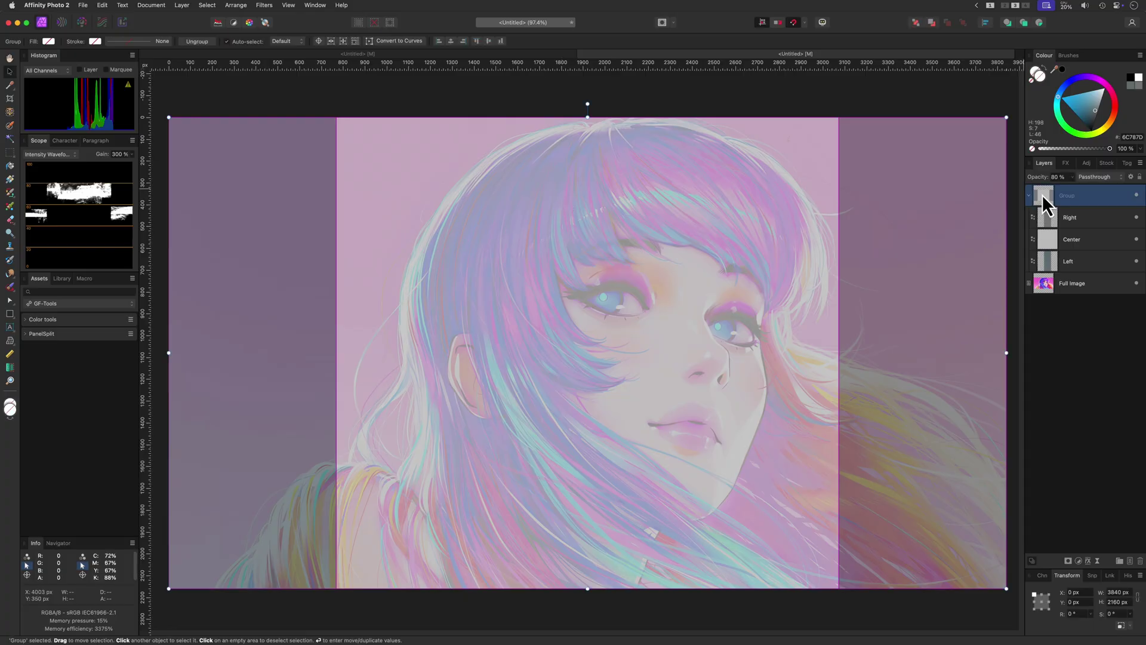
{"action": "right_click", "coordinate": [1043, 201]}
{"action": "left_click", "coordinate": [1045, 376]}
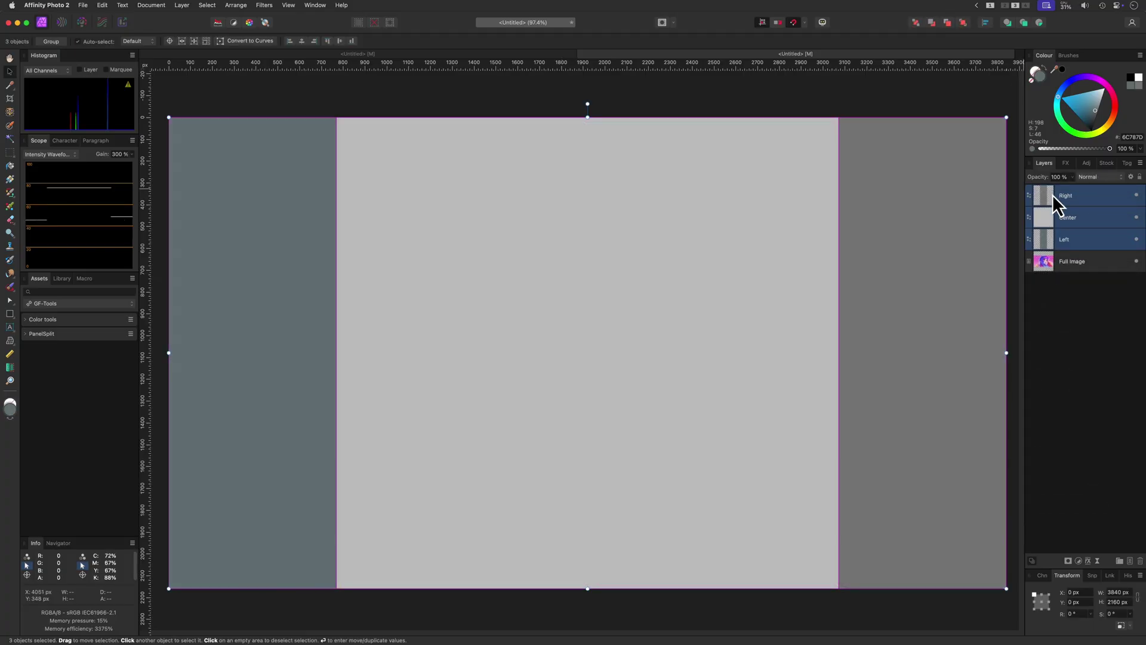
{"action": "key", "text": "2"}
{"action": "left_click", "coordinate": [1059, 240]}
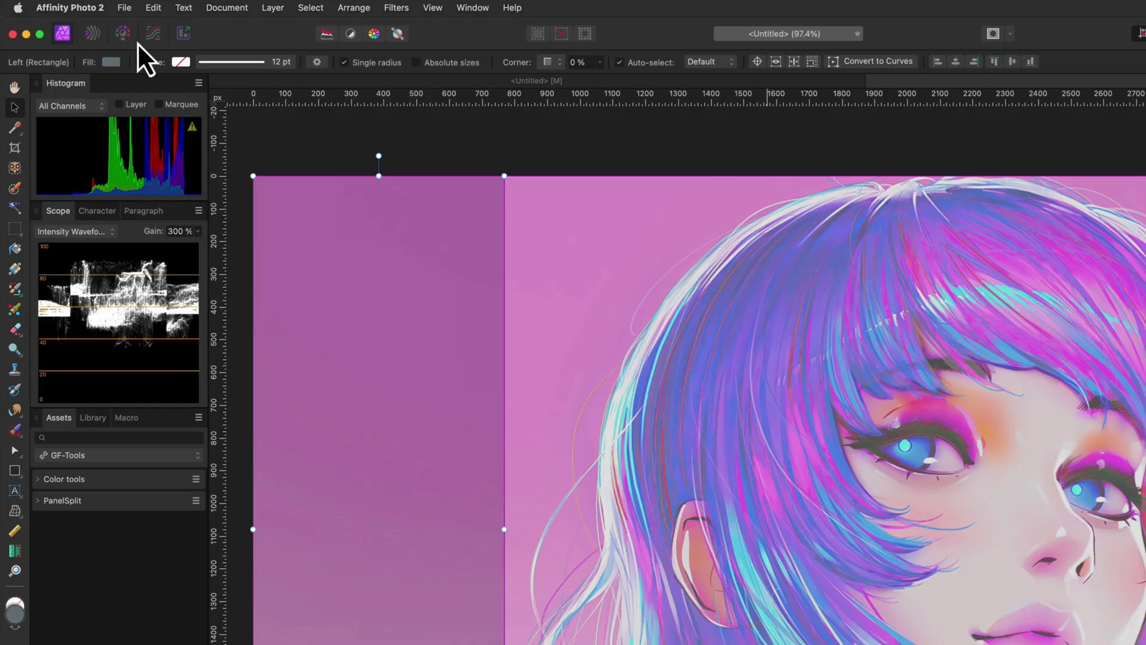
Switch to the Export Persona and create a slice from the Center rectangle layer.
{"action": "left_click", "coordinate": [179, 34]}
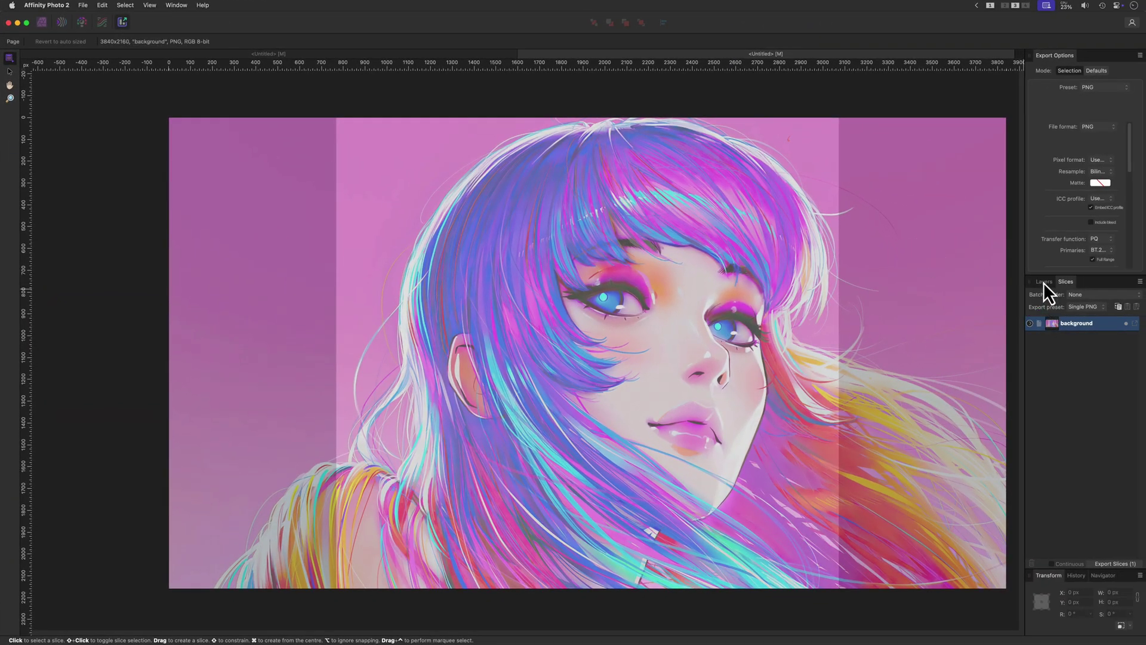
{"action": "left_click", "coordinate": [1044, 282]}
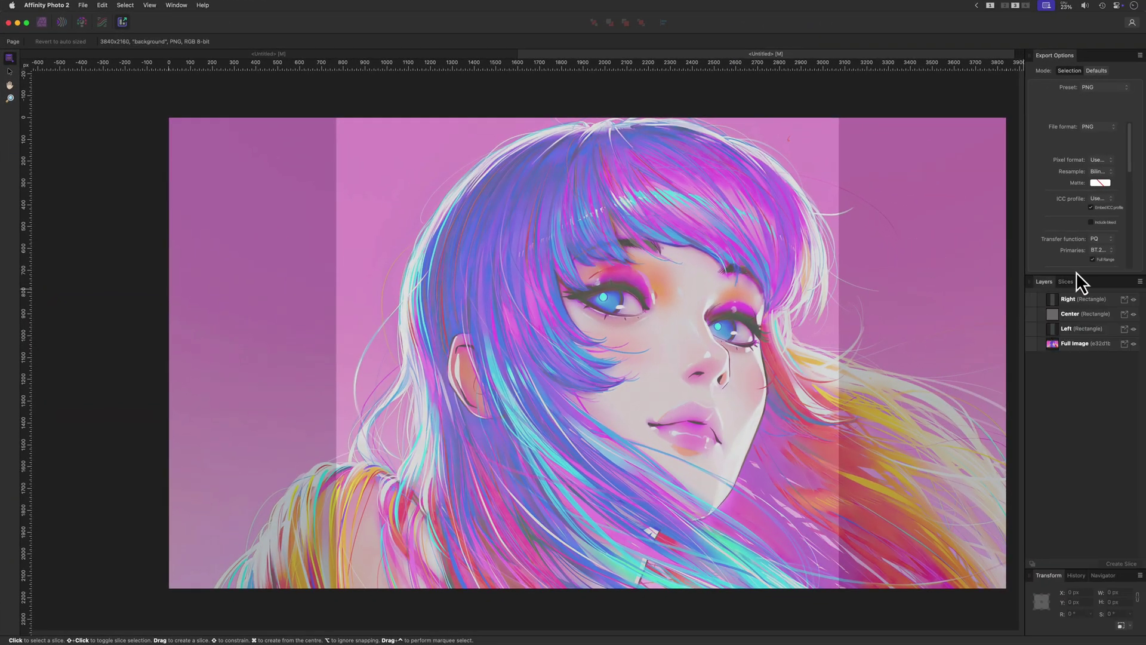
{"action": "left_click", "coordinate": [1101, 313]}
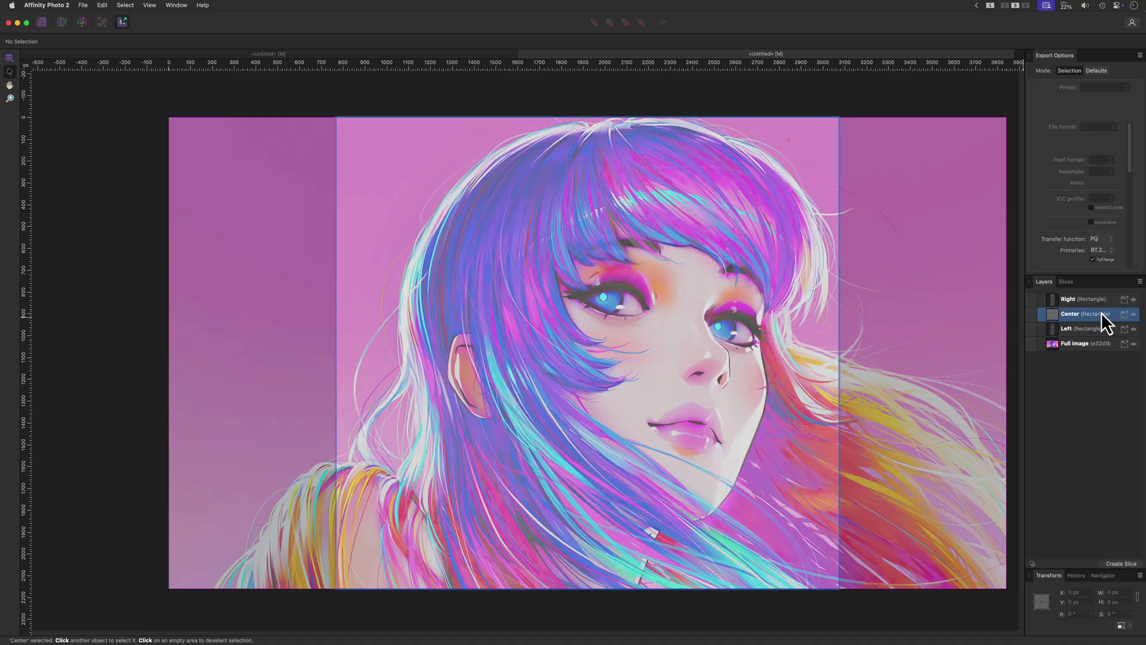
{"action": "left_click", "coordinate": [1121, 563]}
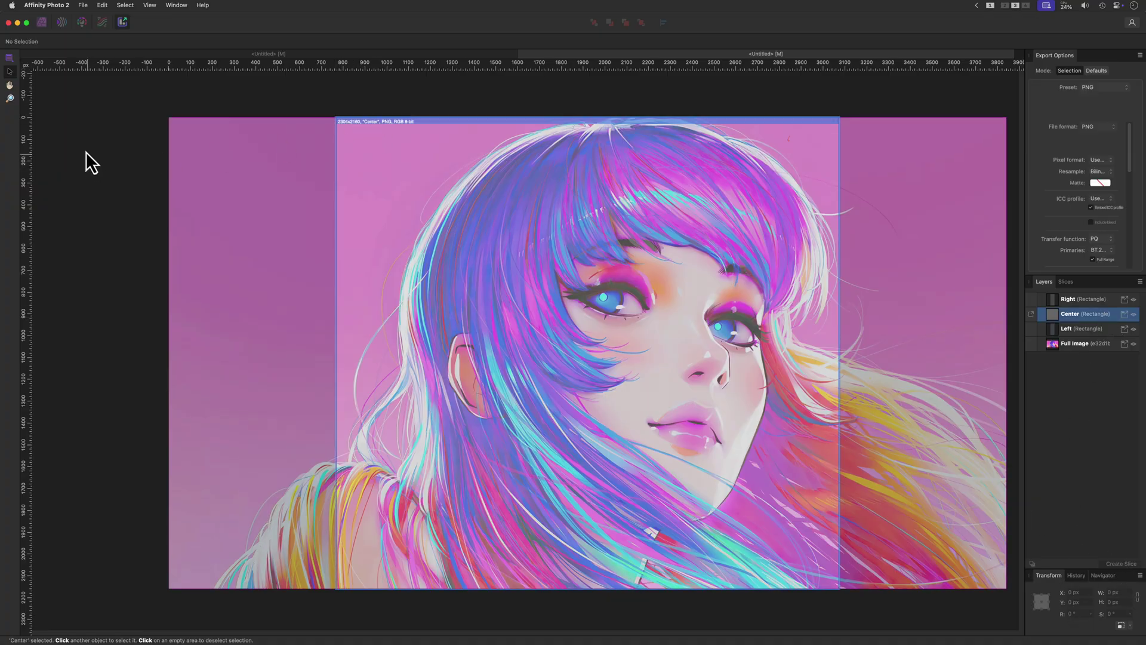
Draw 768 × 2160 px slices over the left and right panels with the Slice Tool, naming them SliceLeft and SliceRight.
{"action": "left_click", "coordinate": [9, 57]}
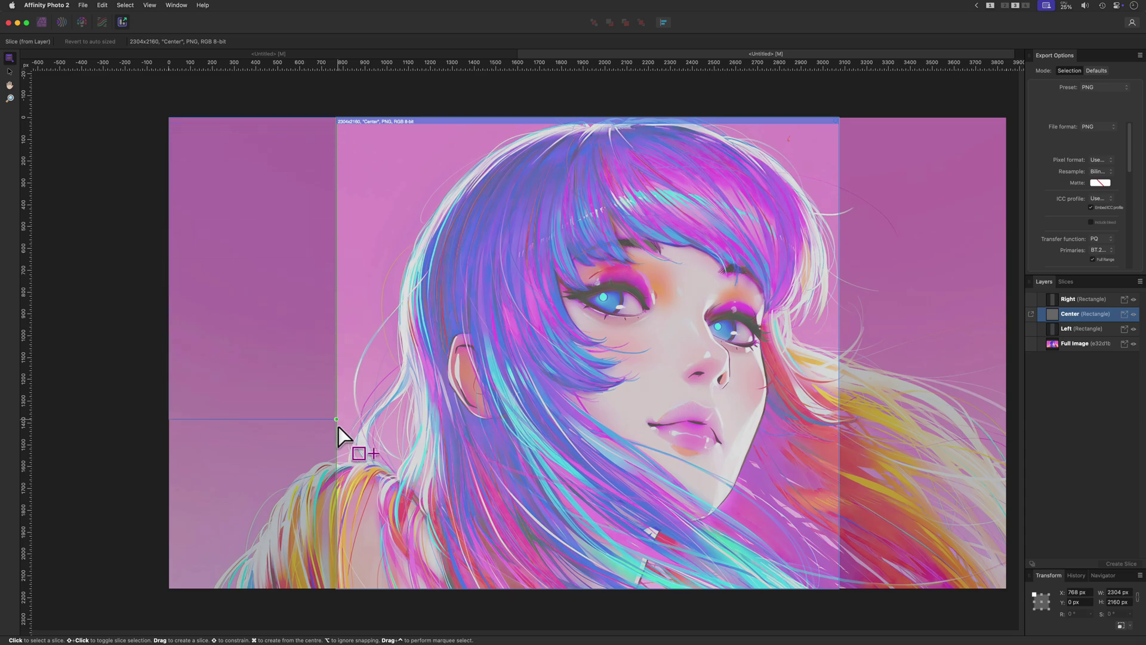
{"action": "left_click_drag", "start_coordinate": [338, 446], "coordinate": [346, 608]}
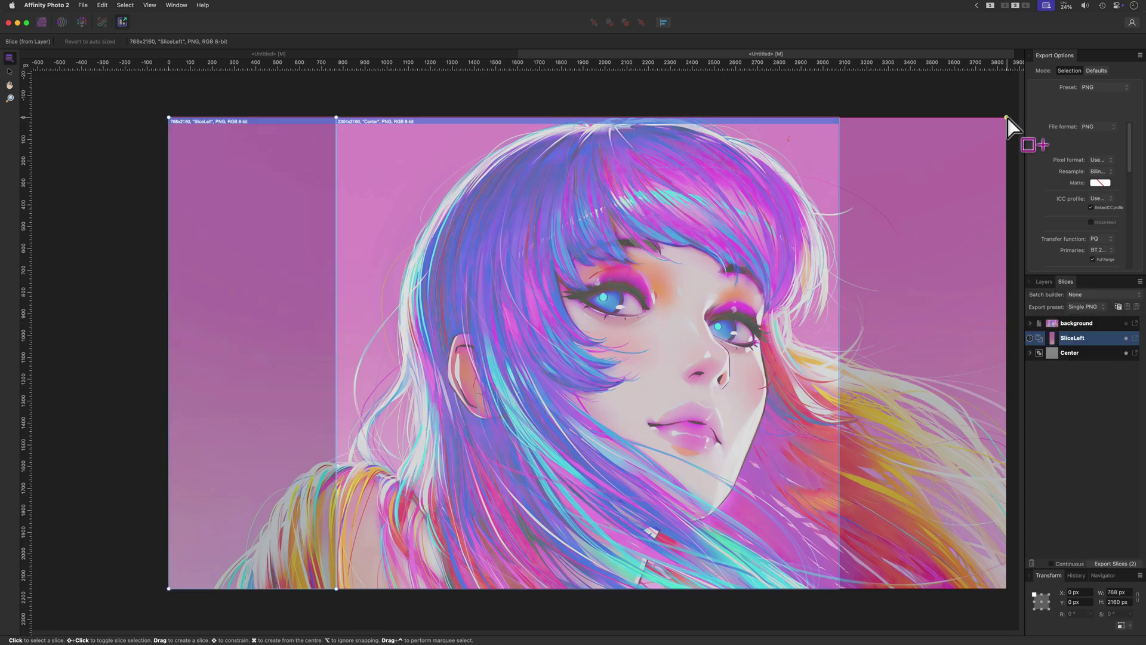
{"action": "left_click_drag", "start_coordinate": [1007, 117], "coordinate": [839, 589]}
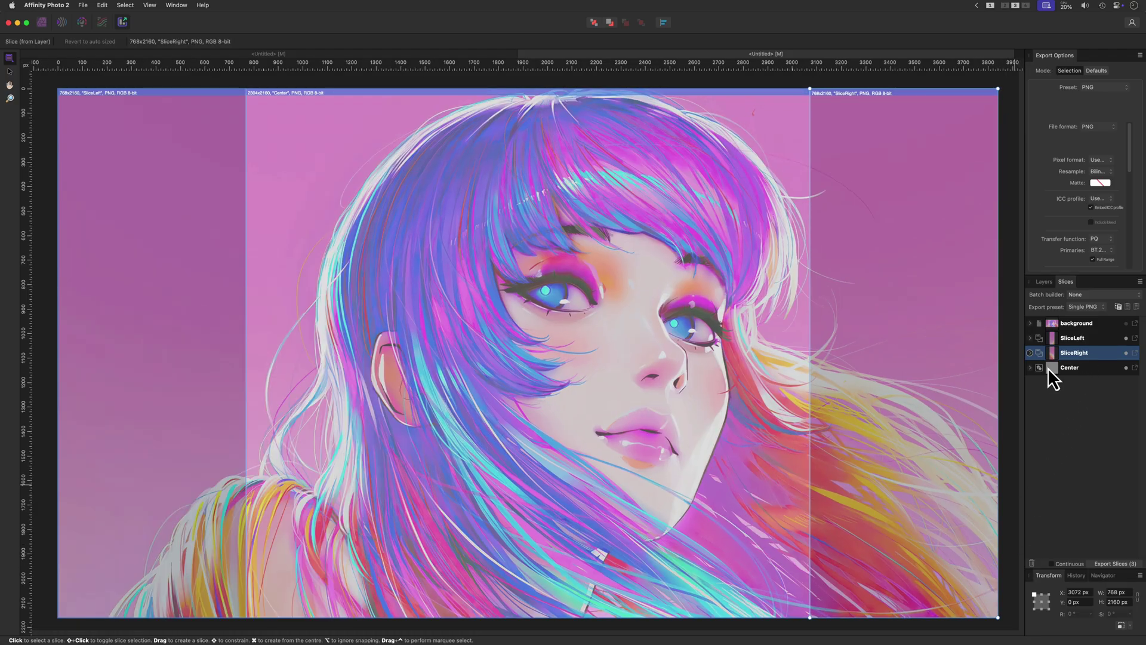
Delete the layer-based Center slice and draw a 2304 × 2160 px slice over the middle panel, named SliceCenter.
{"action": "left_click", "coordinate": [1048, 367]}
{"action": "key", "text": "Delete"}
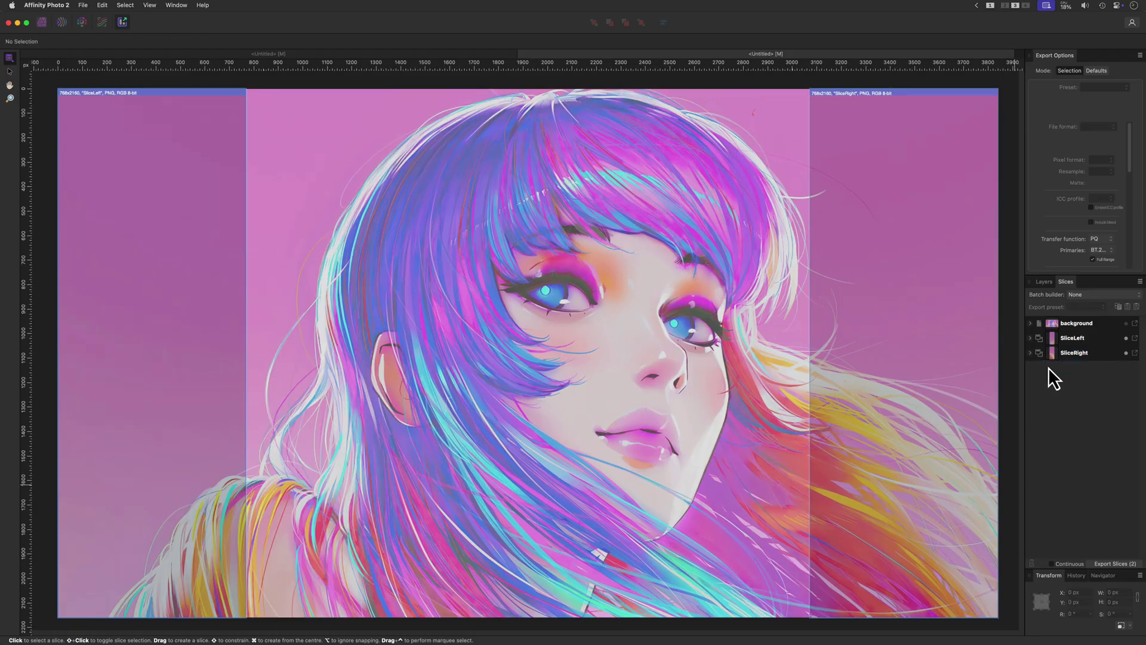
{"action": "left_click_drag", "start_coordinate": [246, 88], "coordinate": [810, 618]}
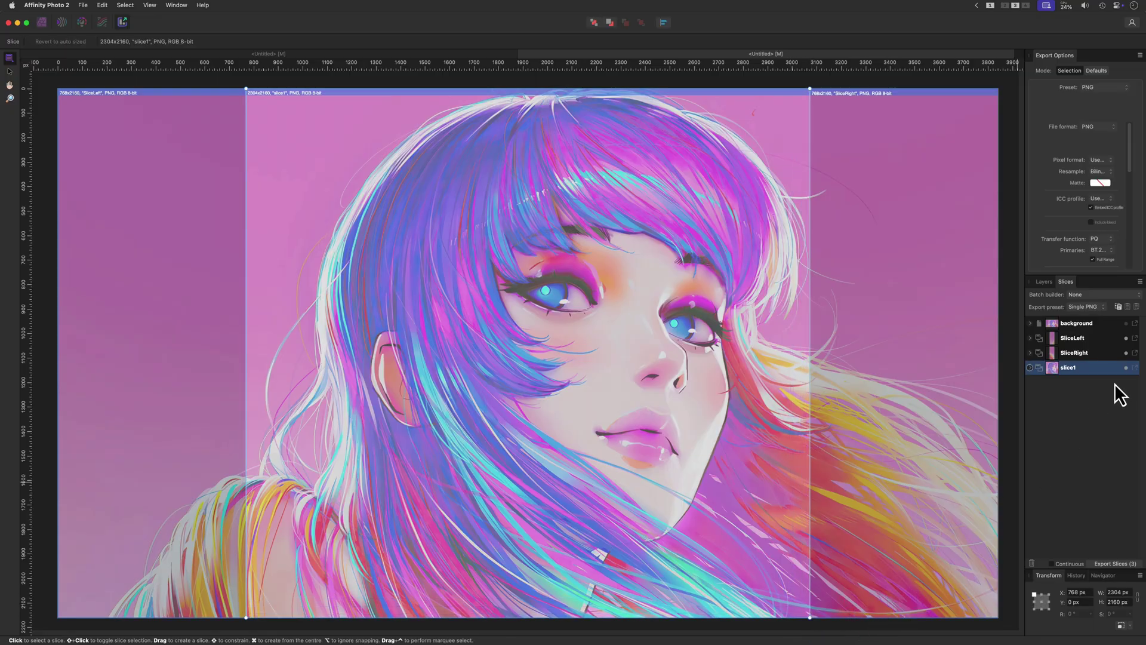
{"action": "double_click", "coordinate": [1067, 367]}
{"action": "type", "text": "SliceCenter"}
{"action": "key", "text": "Return"}
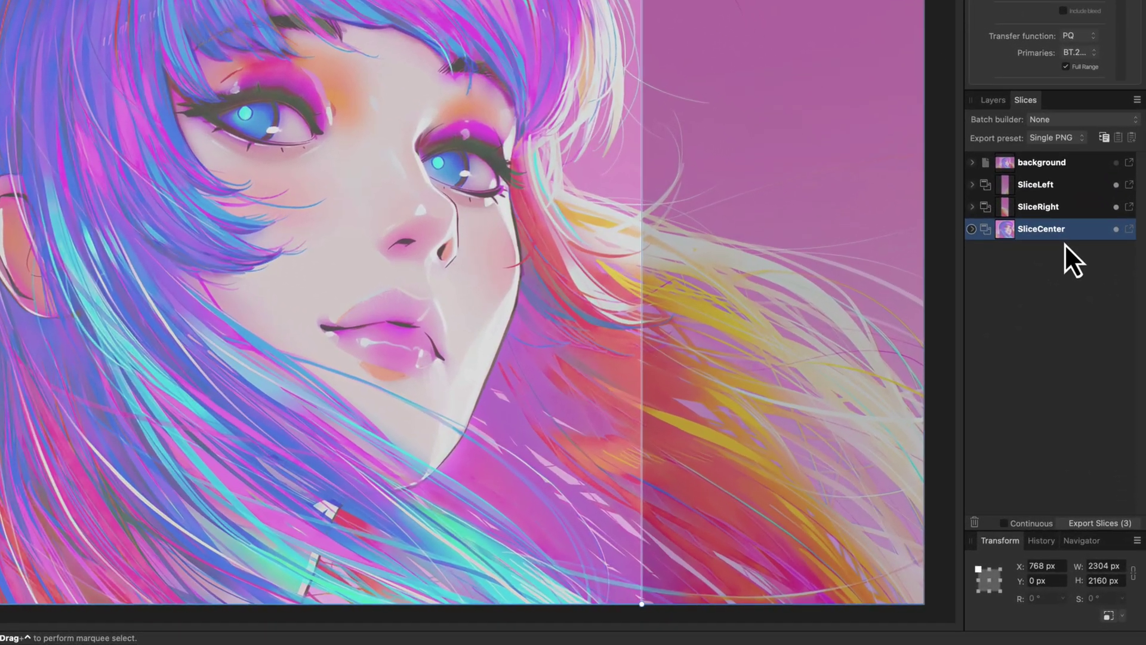
Hide the Left, Center and Right rectangle layers, keeping the background slice excluded from the export.
{"action": "left_click", "coordinate": [1116, 162]}
{"action": "left_click", "coordinate": [1115, 162]}
{"action": "left_click", "coordinate": [1005, 105]}
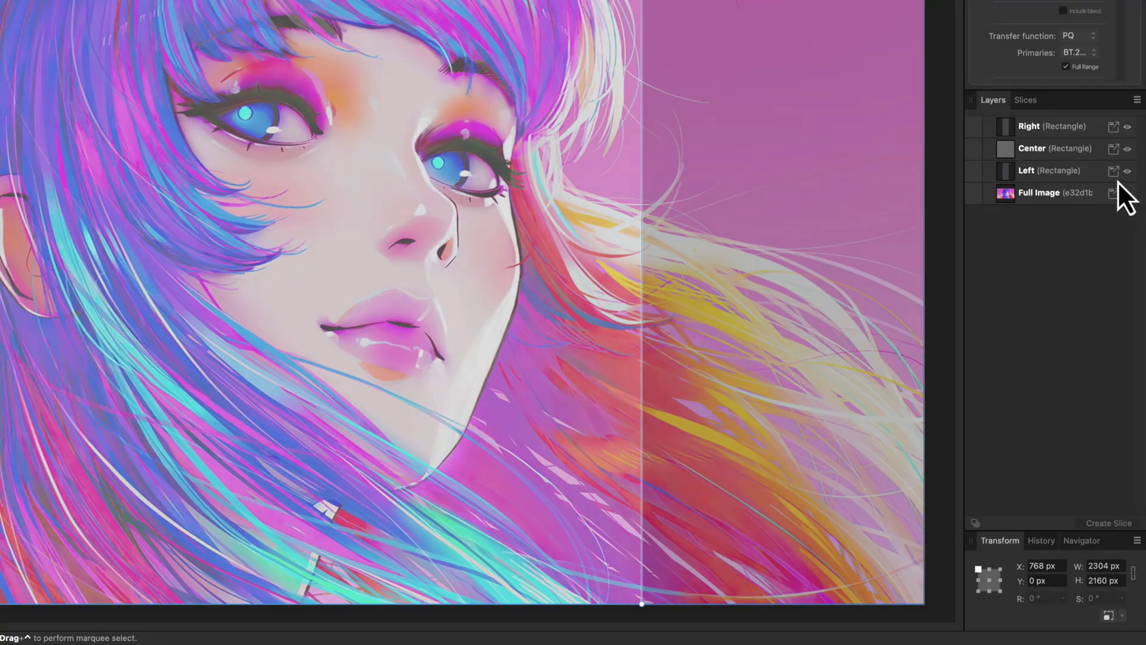
{"action": "left_click", "coordinate": [1127, 150]}
{"action": "left_click", "coordinate": [1128, 127]}
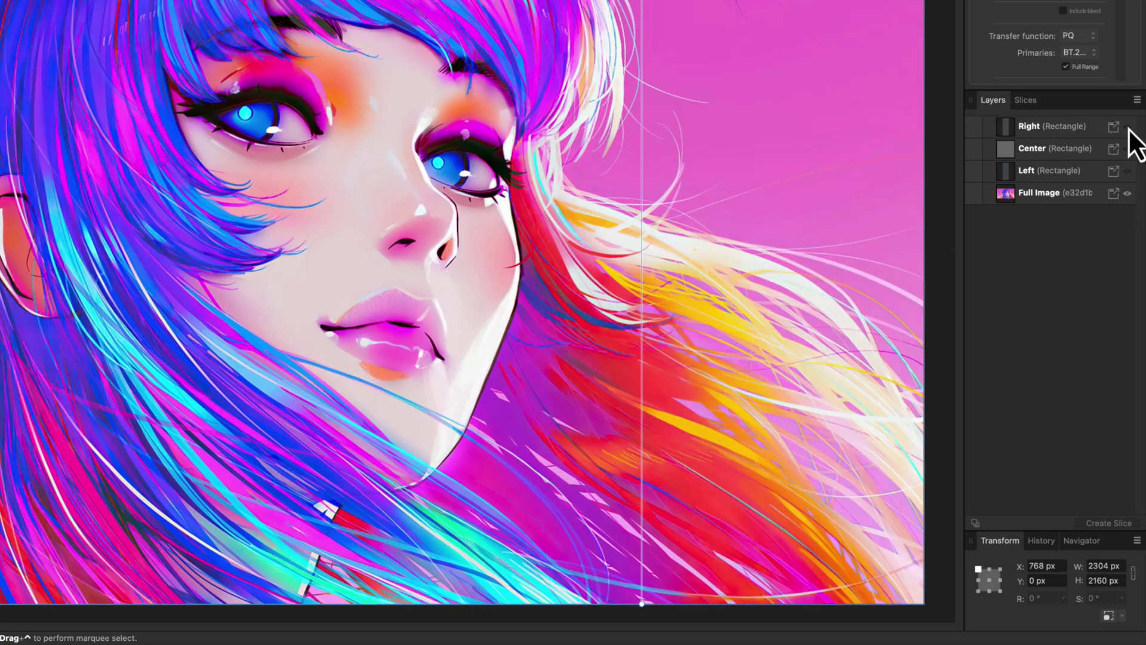
{"action": "left_click", "coordinate": [1025, 102]}
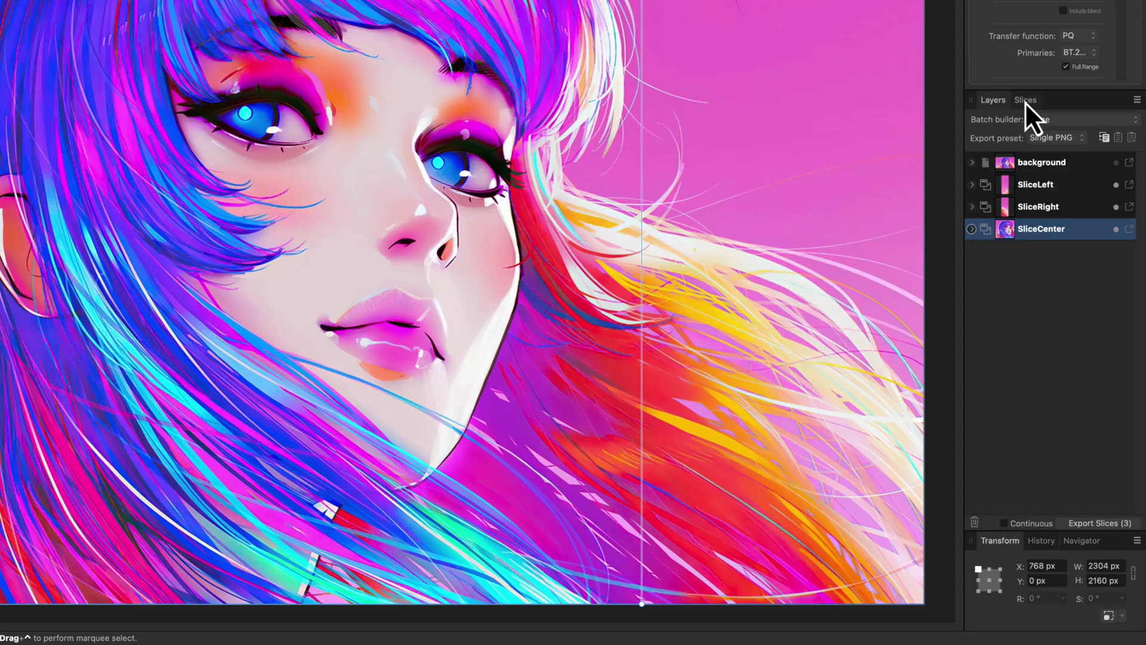
Export the three slices as PNG files and preview the exported SliceRight.png and SliceCenter.png in Finder.
{"action": "left_click", "coordinate": [1114, 522]}
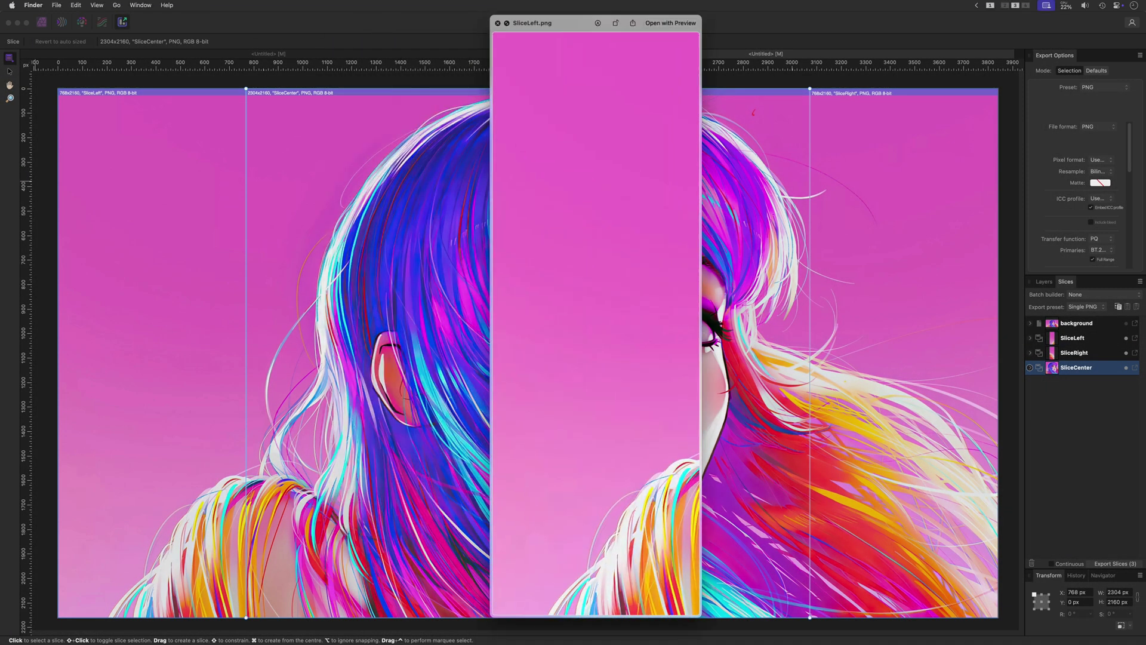
{"action": "key", "text": "Down"}
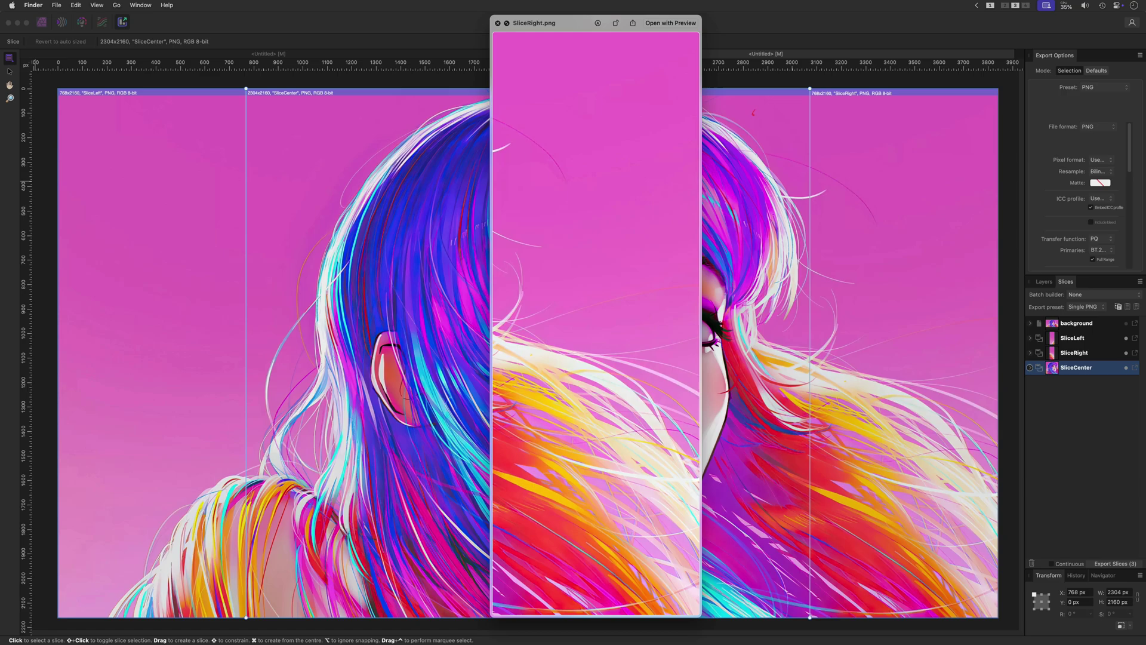
{"action": "key", "text": "Down"}
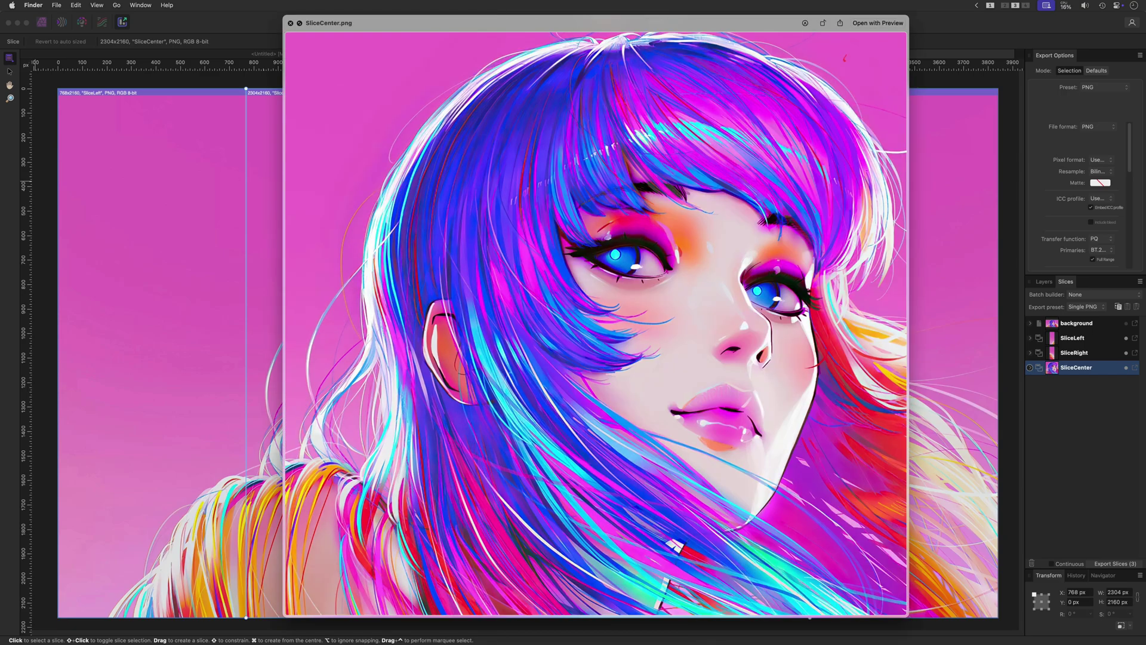
{"action": "key", "text": "space"}
Delete the SliceLeft, SliceRight and SliceCenter slices and make the Left, Center and Right rectangles visible again.
{"action": "left_click", "coordinate": [1077, 335], "text": "shift"}
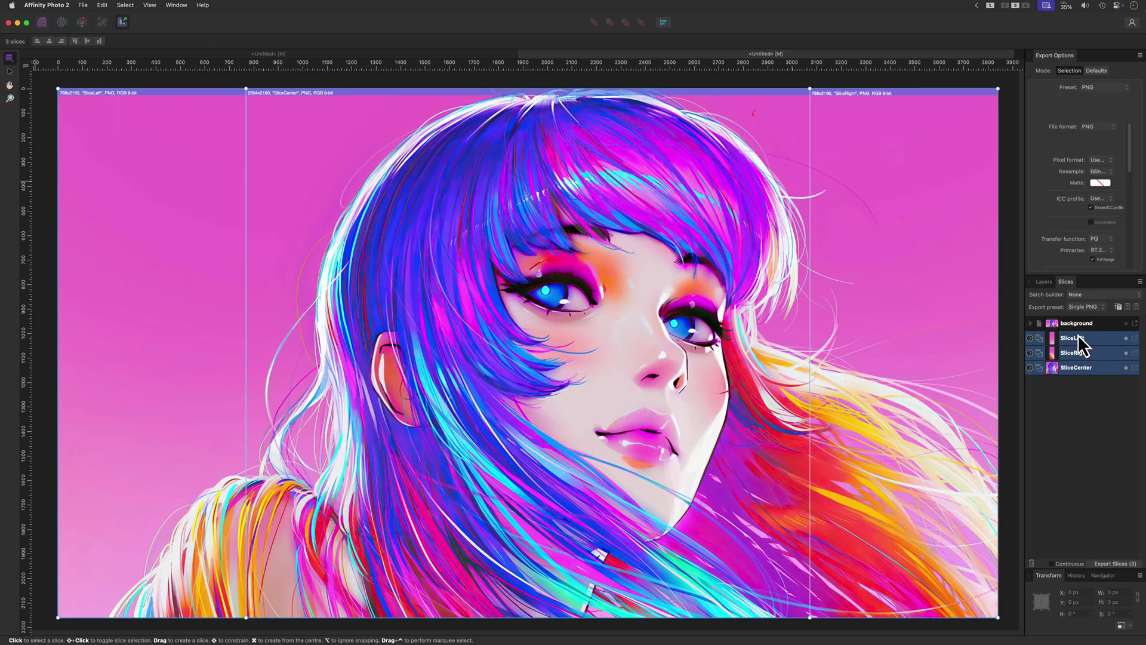
{"action": "key", "text": "Delete"}
{"action": "left_click", "coordinate": [1044, 281]}
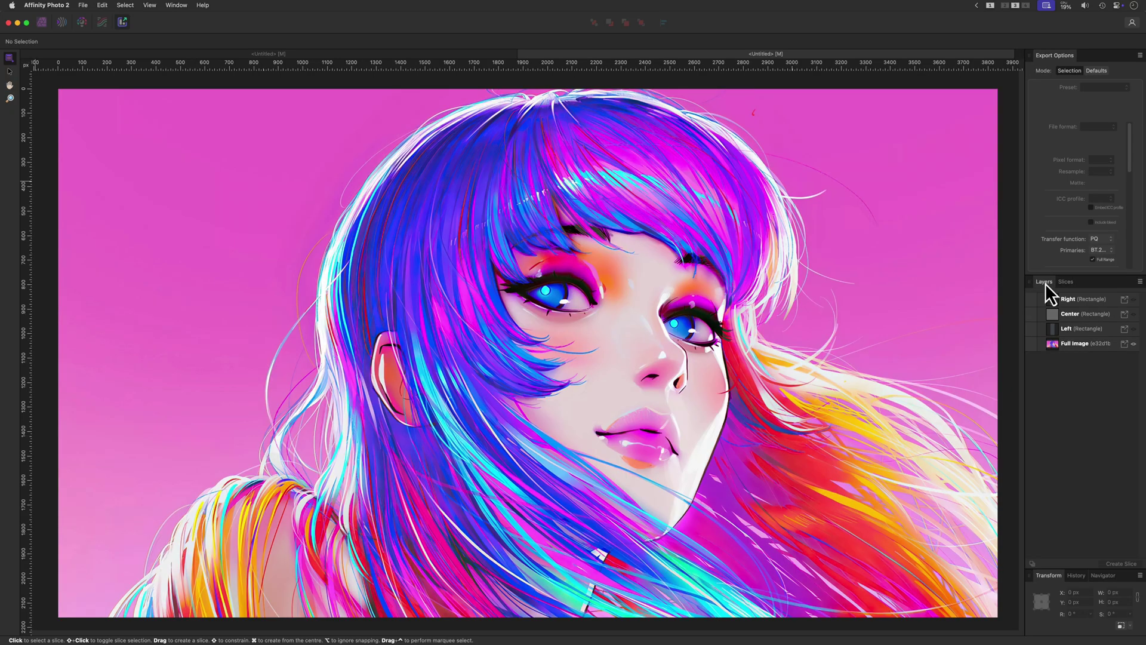
{"action": "left_click", "coordinate": [1133, 328]}
{"action": "left_click", "coordinate": [1133, 313]}
{"action": "left_click", "coordinate": [1133, 299]}
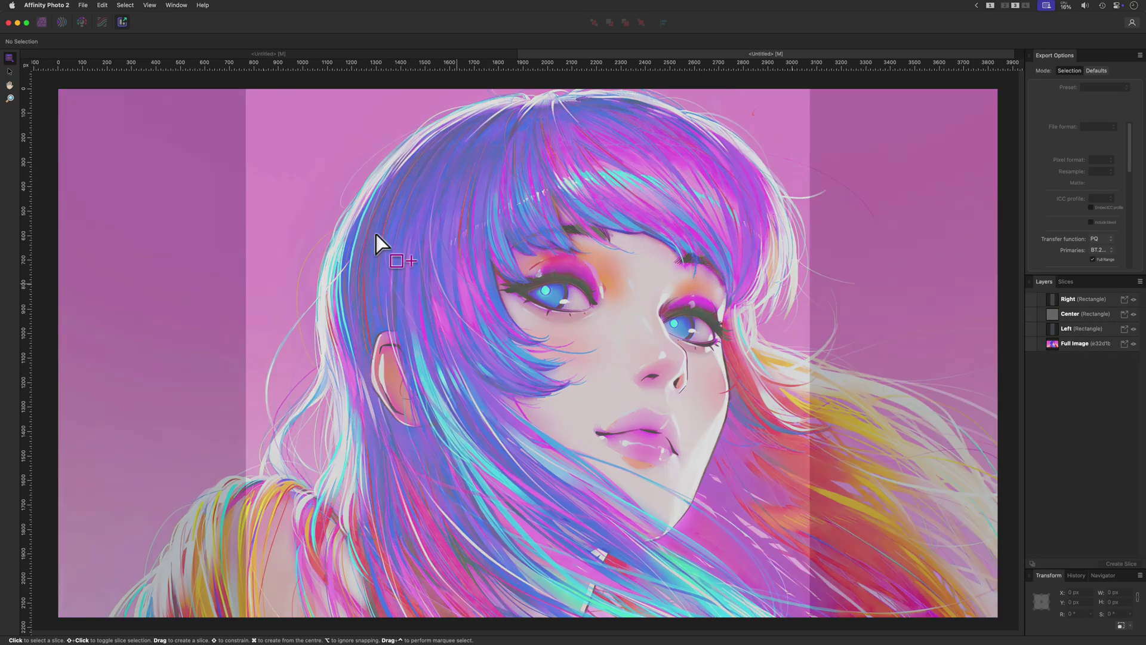
Return to the Photo Persona and set the opacity of the Right, Center and Left rectangles to 100%.
{"action": "left_click", "coordinate": [43, 23]}
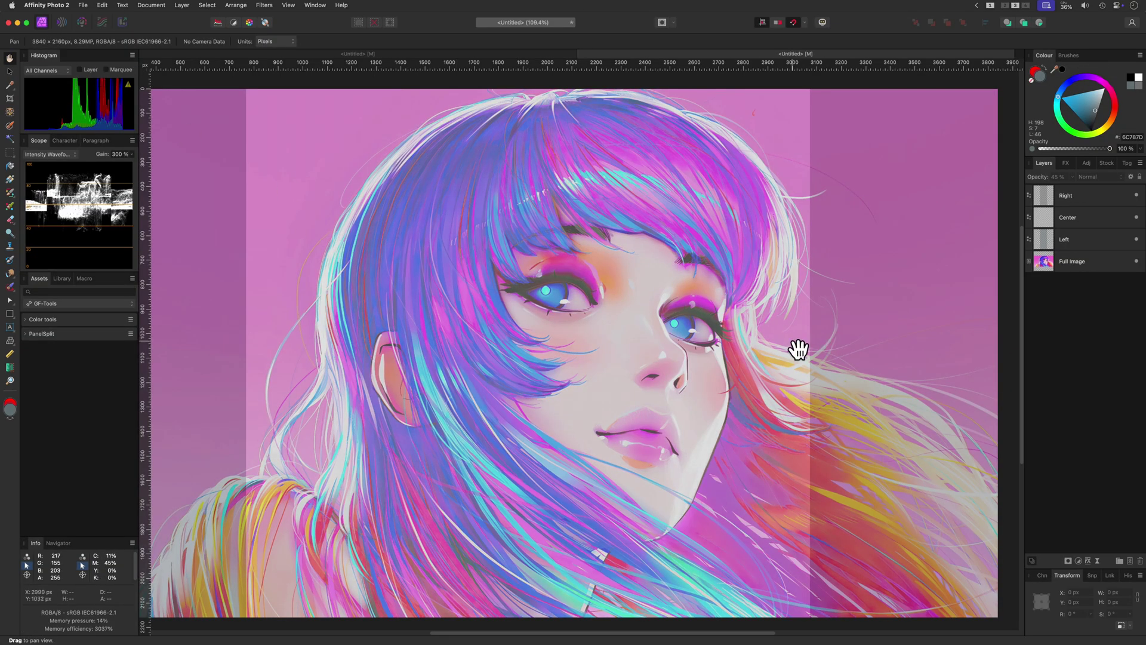
{"action": "scroll", "coordinate": [690, 379], "scroll_direction": "down", "scroll_amount": 2}
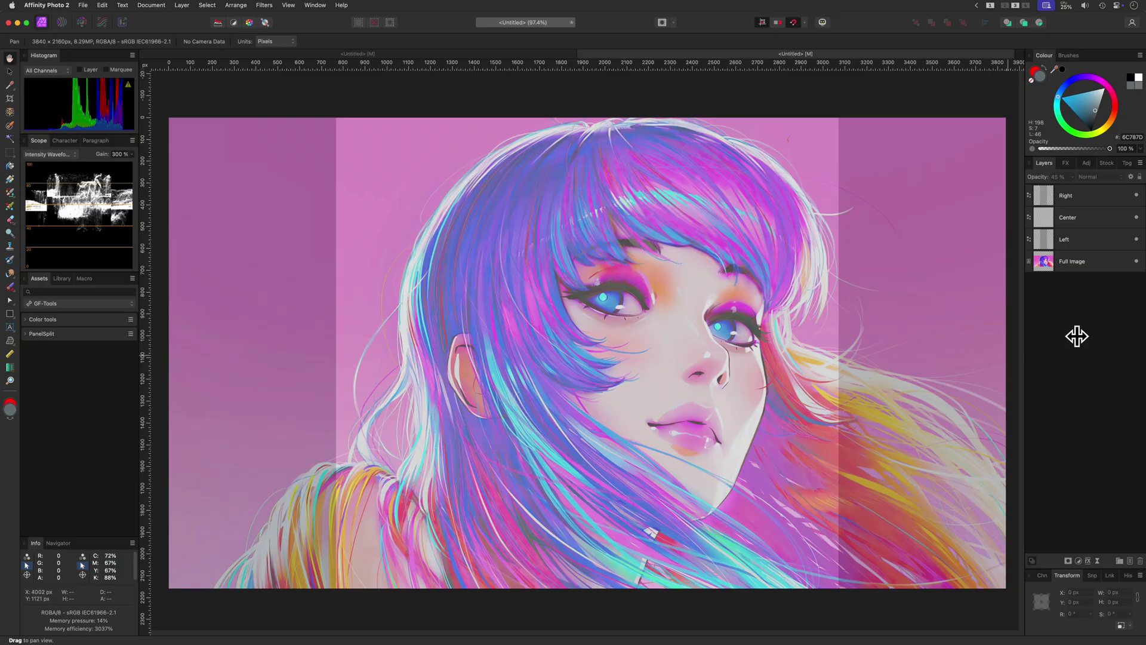
{"action": "left_click", "coordinate": [1060, 240]}
{"action": "left_click", "coordinate": [1050, 195], "text": "shift"}
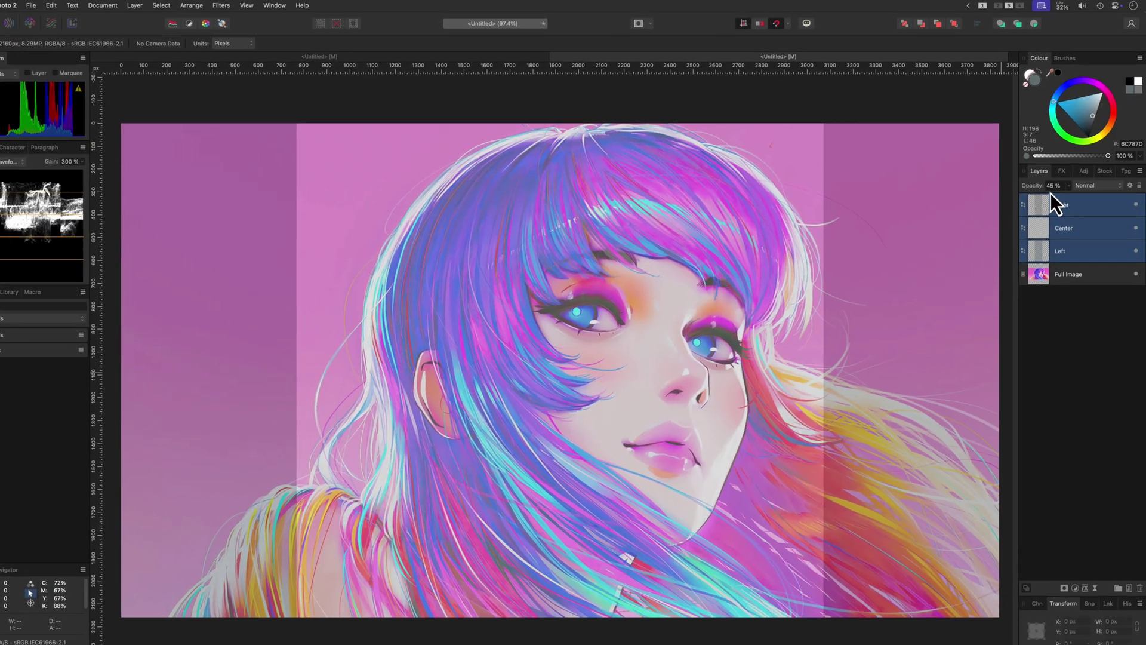
{"action": "key", "text": "Return"}
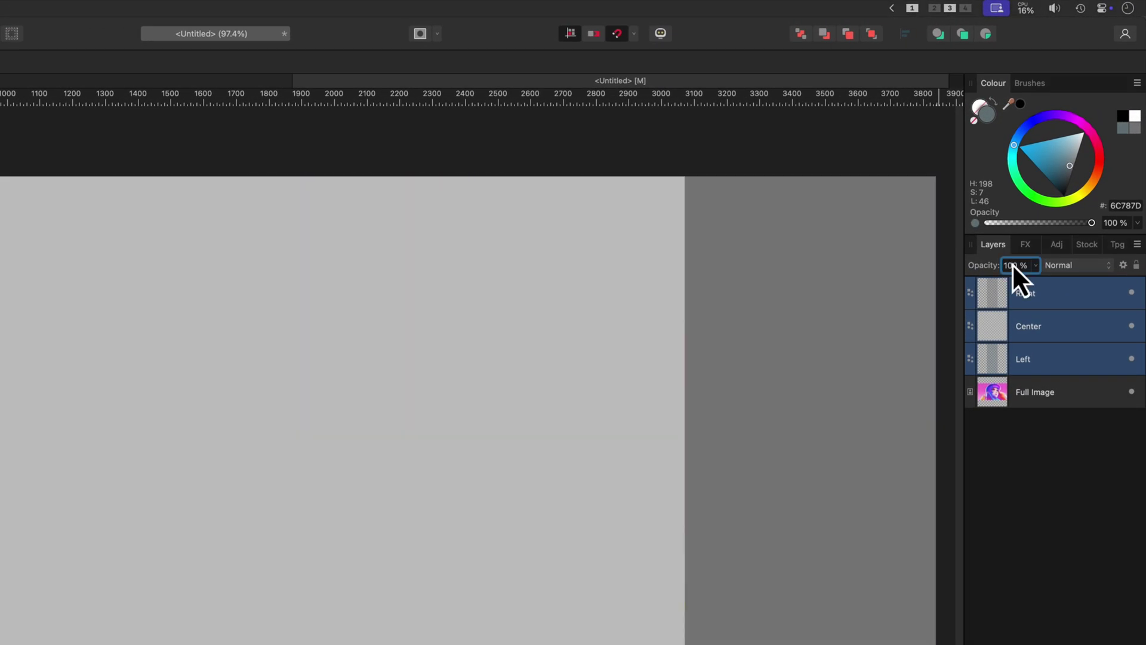
Duplicate the Full Image layer twice and clip one copy inside each of the Right, Center and Left rectangles.
{"action": "left_click", "coordinate": [1009, 394]}
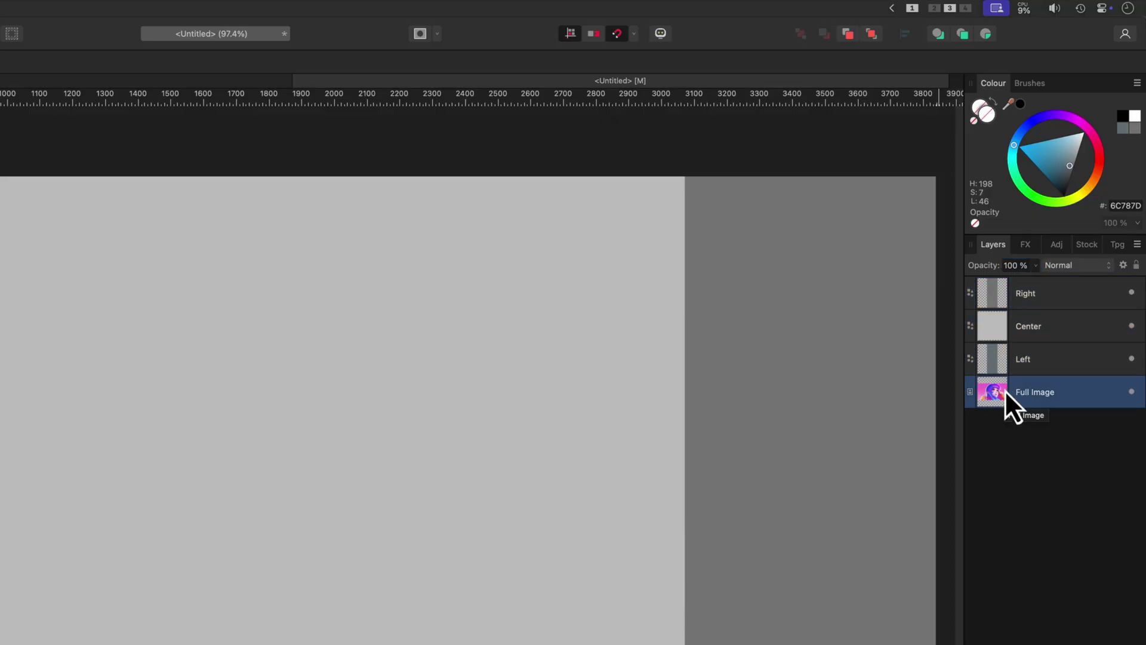
{"action": "key", "text": "super+j"}
{"action": "key", "text": "super+j"}
{"action": "left_click_drag", "start_coordinate": [1004, 389], "coordinate": [1017, 295]}
{"action": "left_click_drag", "start_coordinate": [994, 396], "coordinate": [1055, 331]}
{"action": "left_click_drag", "start_coordinate": [987, 396], "coordinate": [1068, 365]}
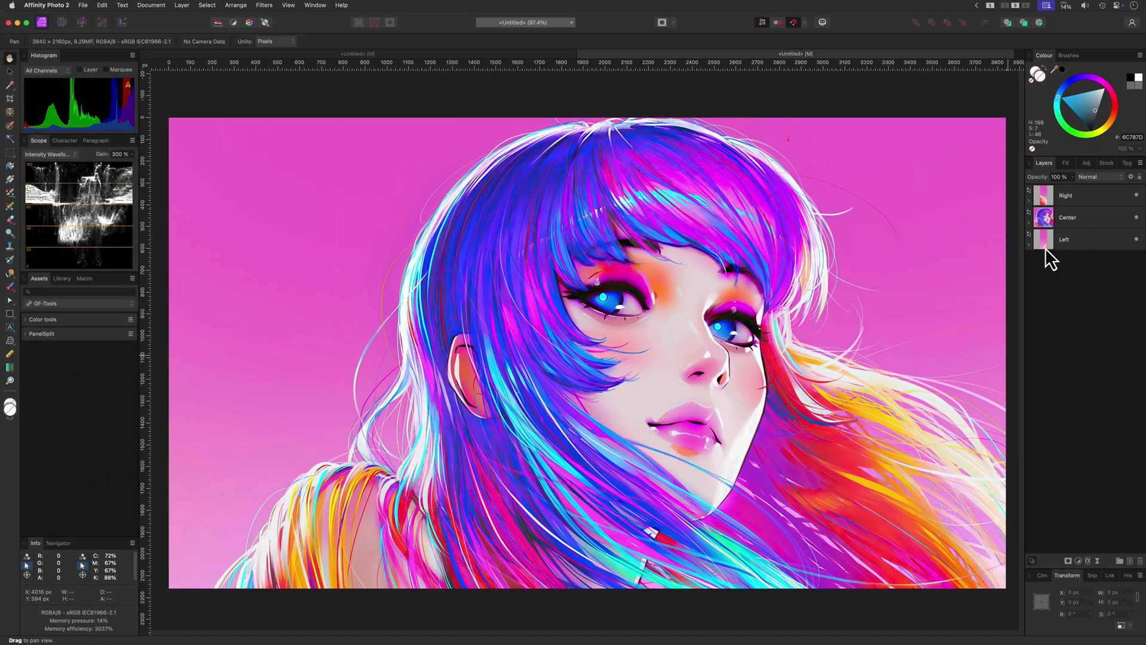
Check the clipped panels by toggling the visibility of the Center and Left layers off and on.
{"action": "left_click", "coordinate": [1136, 217]}
{"action": "left_click", "coordinate": [1136, 239]}
{"action": "left_click", "coordinate": [1135, 238]}
{"action": "left_click", "coordinate": [1136, 217]}
In the Export Persona, create one slice each from the Right, Center and Left rectangle layers.
{"action": "left_click", "coordinate": [122, 24]}
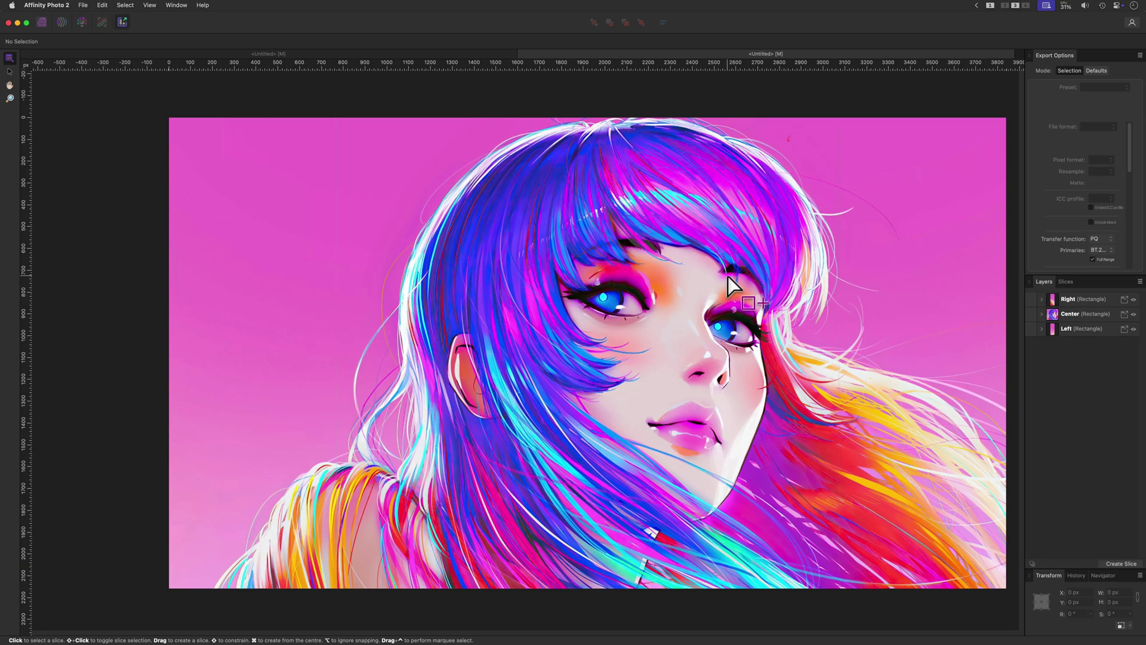
{"action": "left_click", "coordinate": [1078, 300]}
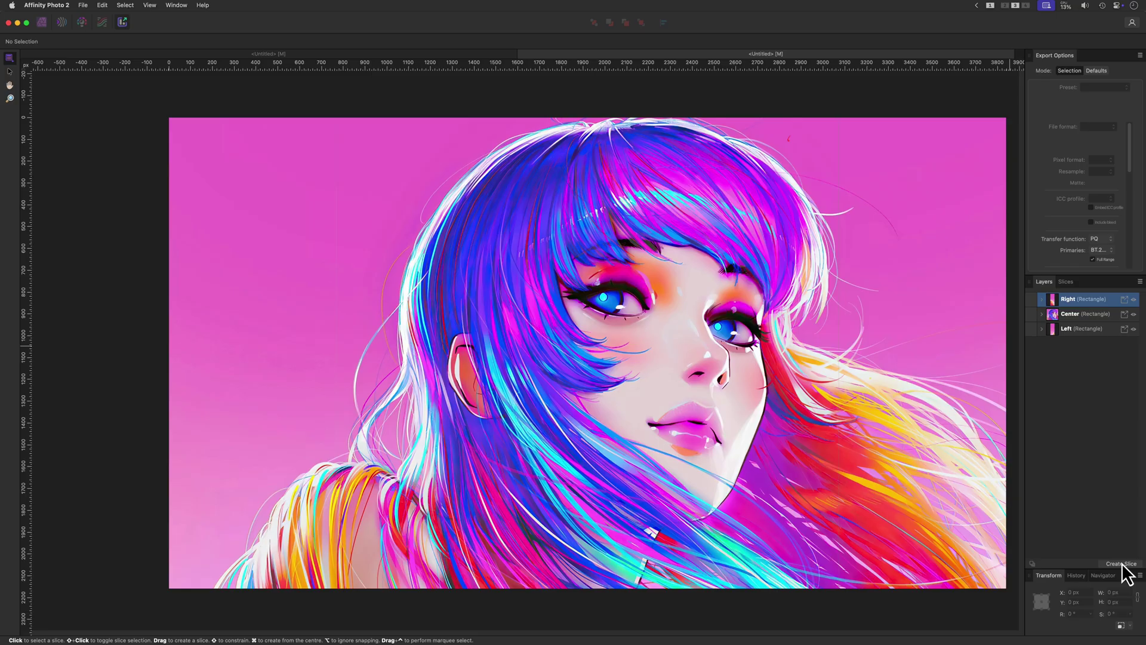
{"action": "left_click", "coordinate": [1121, 563]}
{"action": "left_click", "coordinate": [1072, 312]}
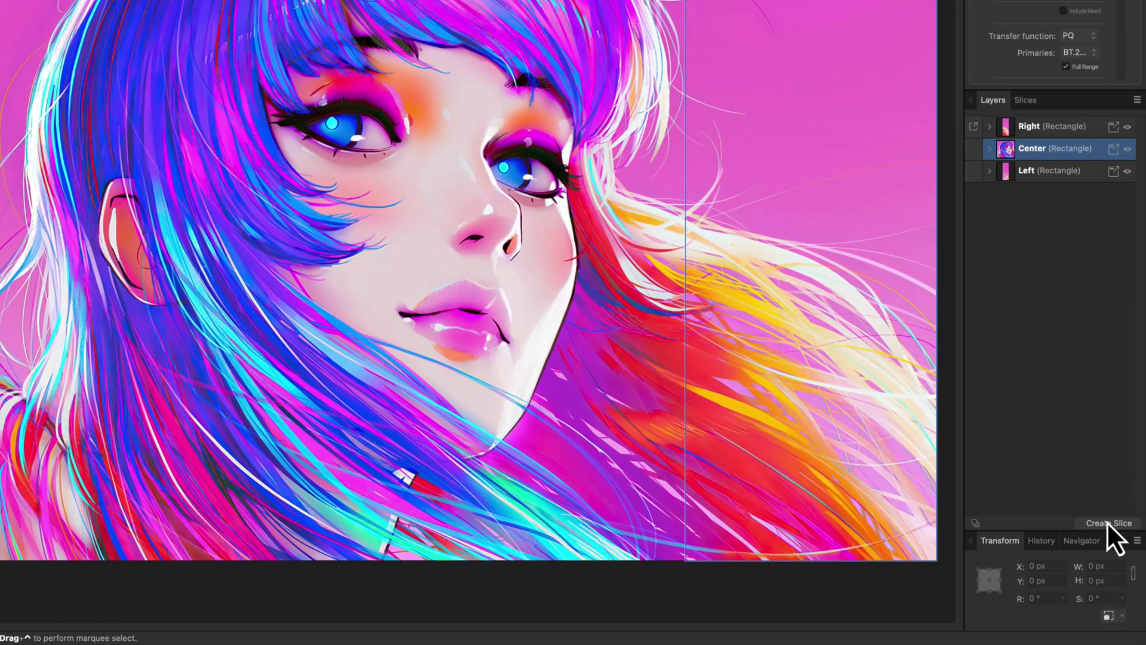
{"action": "left_click", "coordinate": [1121, 563]}
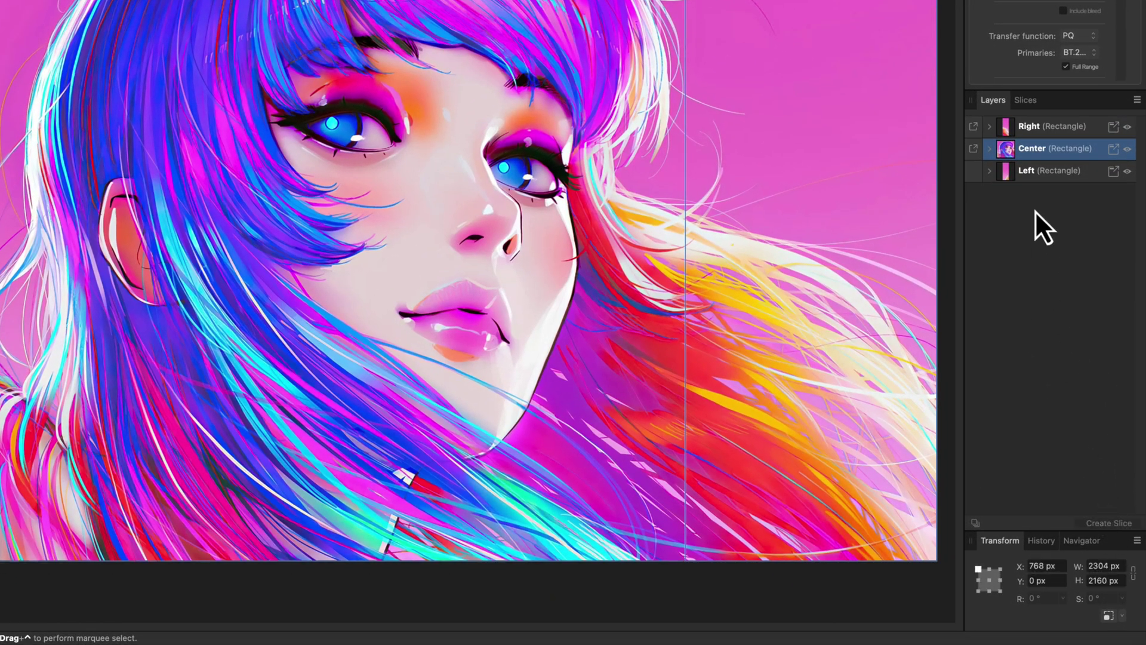
{"action": "left_click", "coordinate": [1025, 170]}
{"action": "left_click", "coordinate": [1108, 523]}
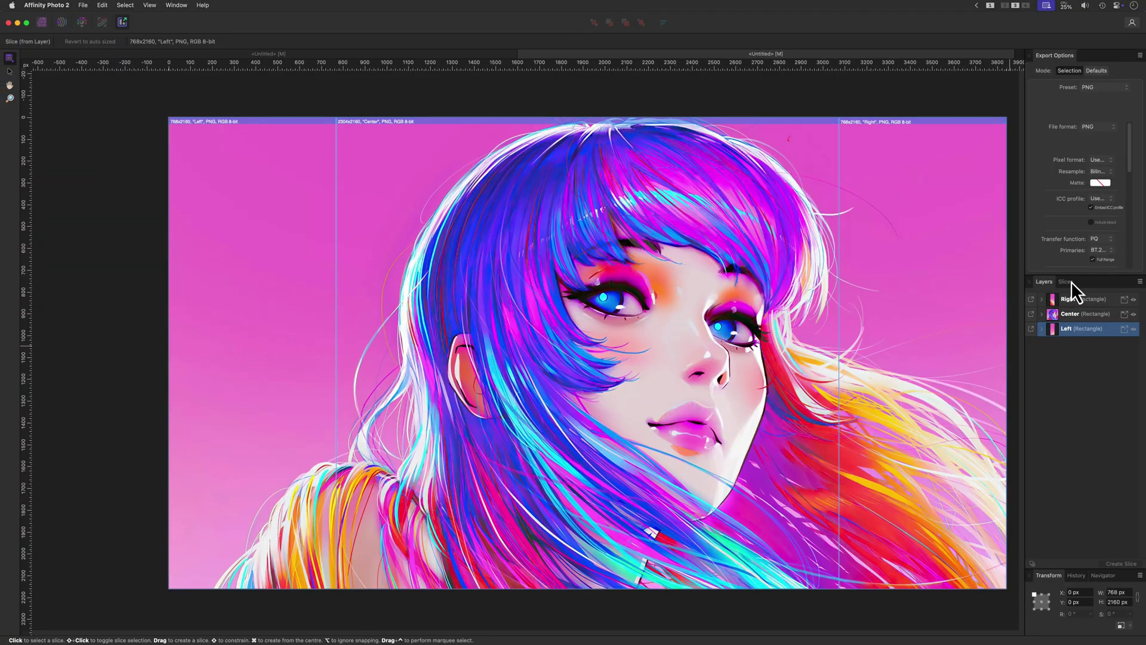
Export the Right, Center and Left slices as PNG files and preview Center.png and Left.png in Finder.
{"action": "left_click", "coordinate": [1068, 282]}
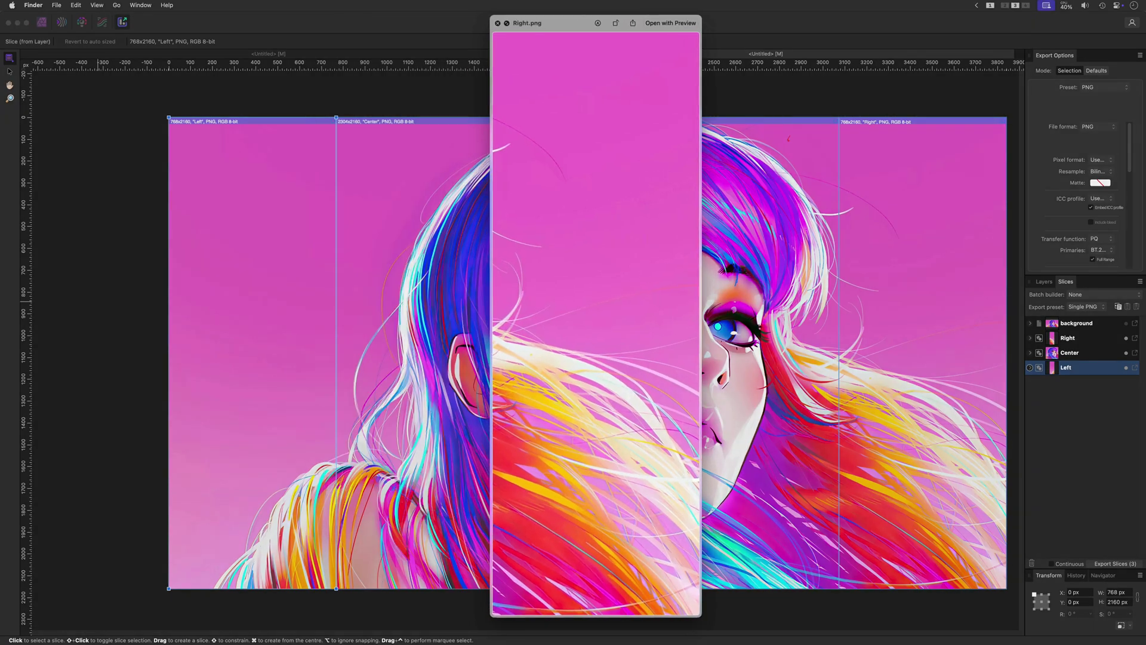
{"action": "key", "text": "Up"}
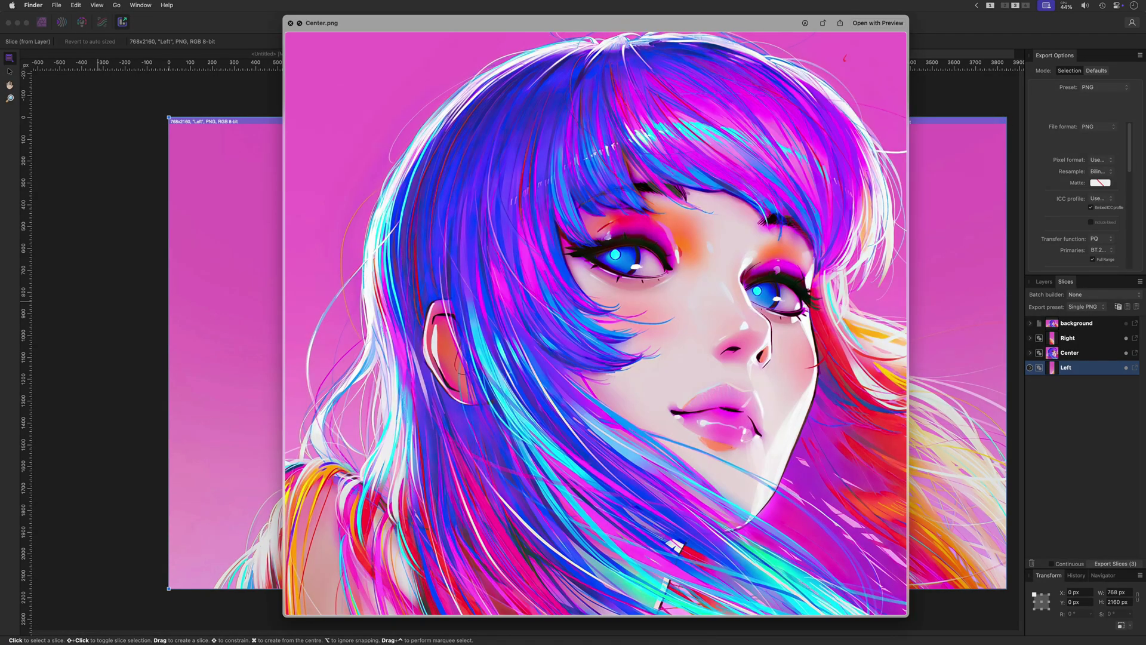
{"action": "key", "text": "Down"}
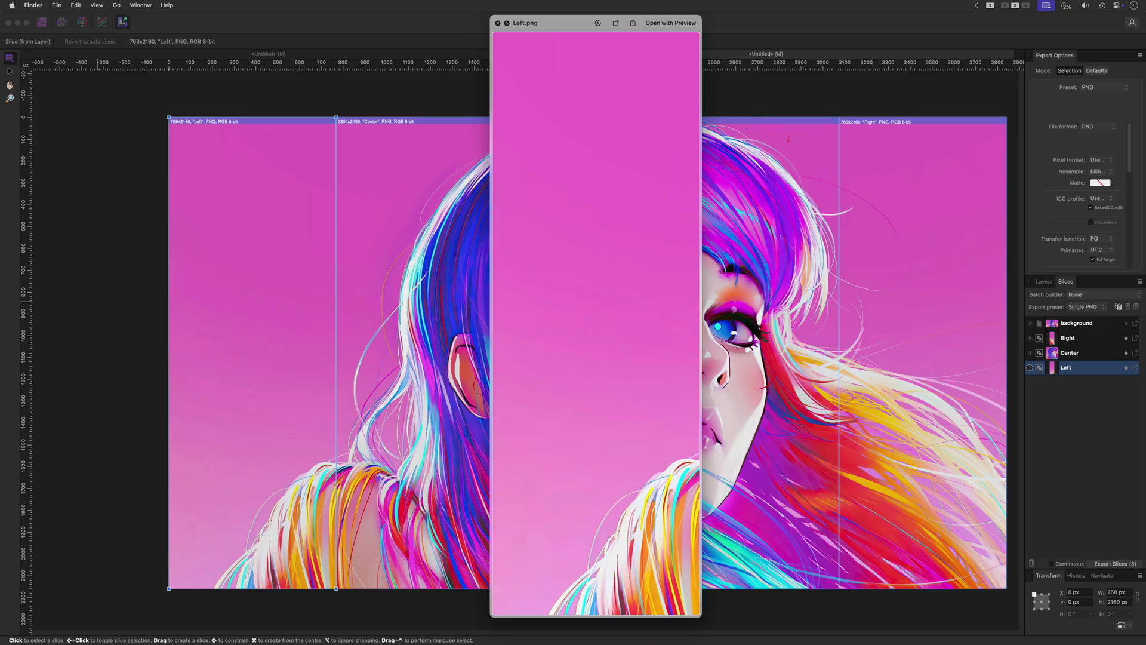
{"action": "key", "text": "space"}
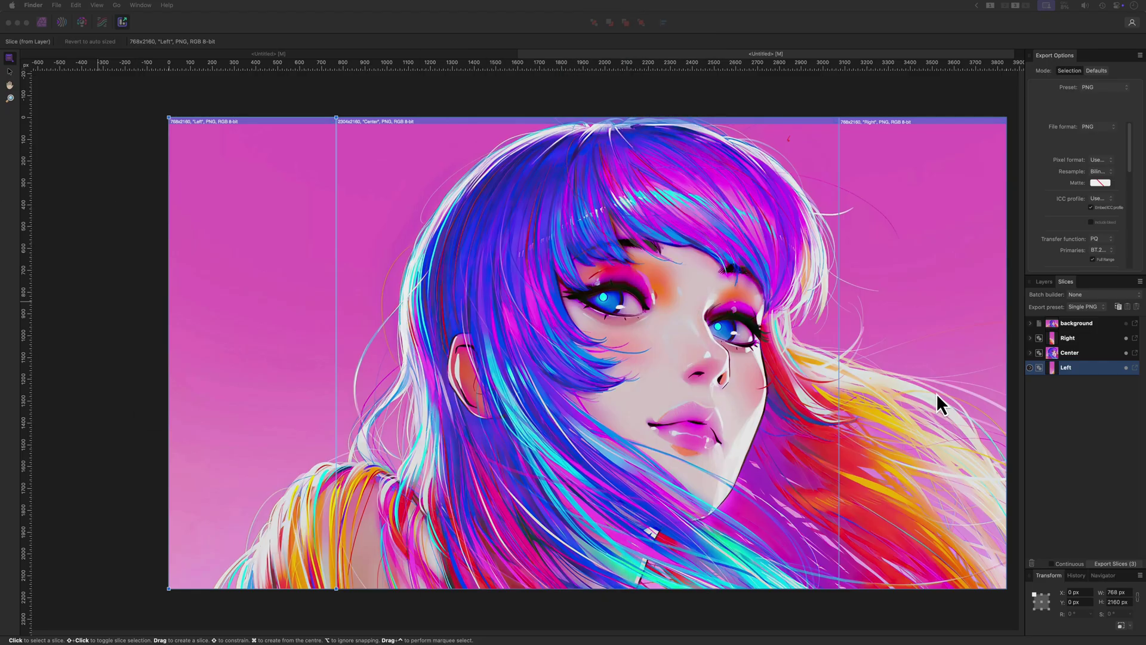
Delete the Right, Center and Left slices and return to the Photo Persona.
{"action": "left_click", "coordinate": [1093, 338], "text": "shift"}
{"action": "key", "text": "Delete"}
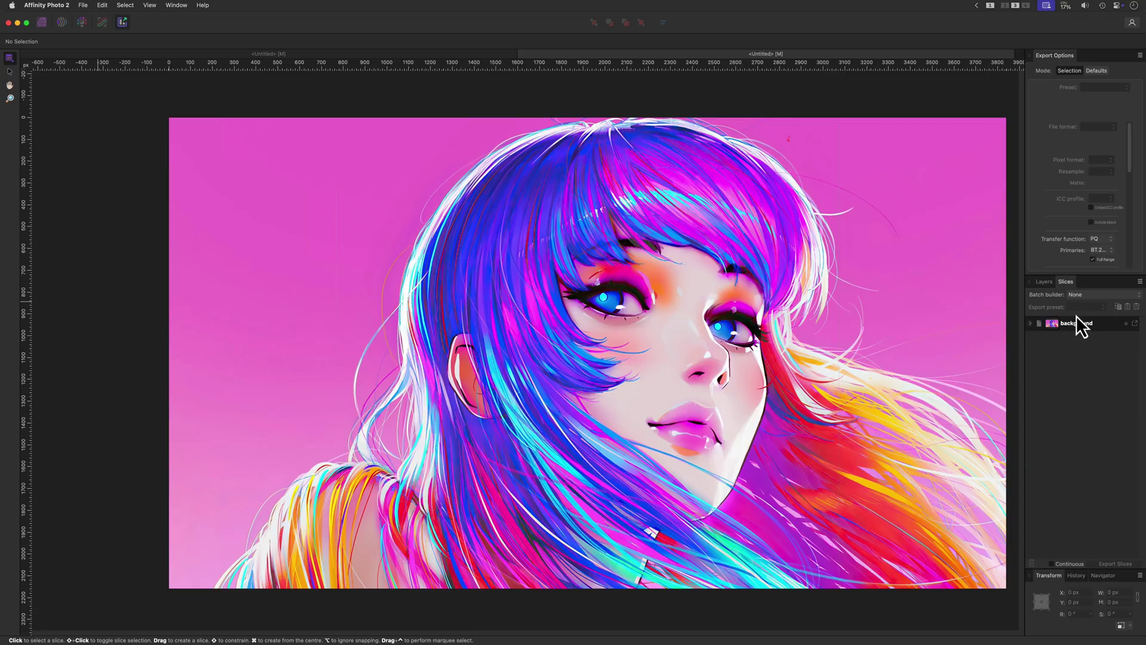
{"action": "left_click", "coordinate": [1044, 282]}
{"action": "left_click", "coordinate": [42, 22]}
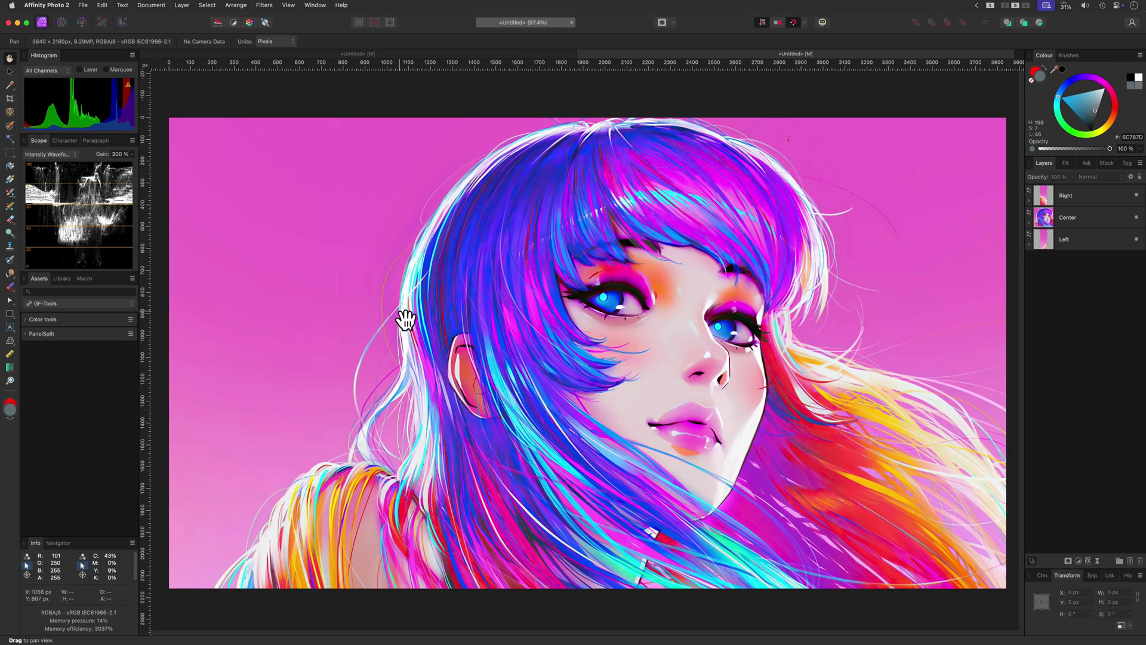
Move the Full Image layer out of the Center rectangle and delete the Right, Center and Left rectangles.
{"action": "left_click", "coordinate": [1028, 222]}
{"action": "left_click_drag", "start_coordinate": [1050, 242], "coordinate": [1097, 289]}
{"action": "left_click", "coordinate": [1082, 242]}
{"action": "left_click", "coordinate": [1081, 192], "text": "shift"}
{"action": "key", "text": "Delete"}
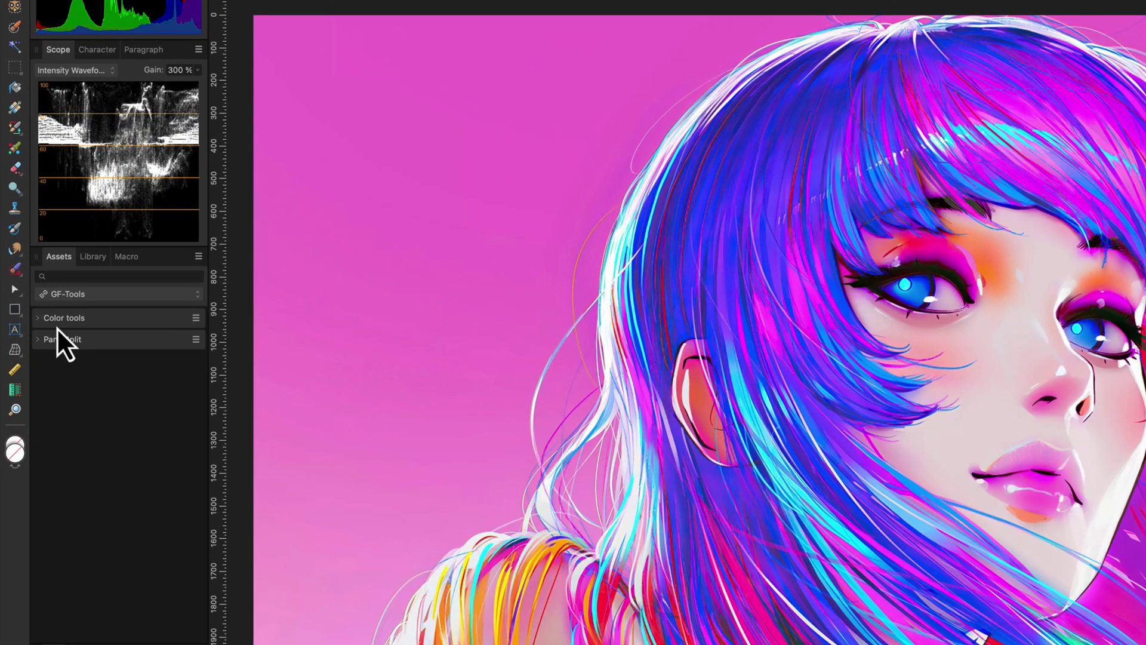
Place the Tri-25-50-25 asset from the PanelSplit set and stretch it over the whole 3840 x 2160 px canvas.
{"action": "left_click", "coordinate": [37, 341]}
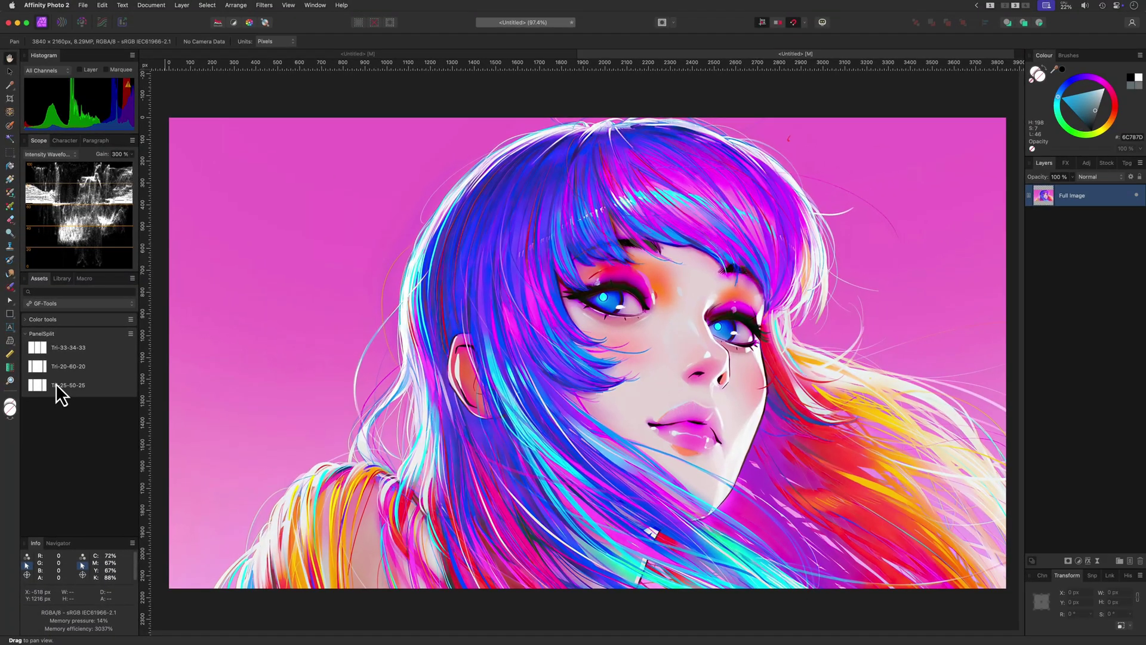
{"action": "left_click_drag", "start_coordinate": [84, 421], "coordinate": [296, 181]}
{"action": "left_click_drag", "start_coordinate": [388, 190], "coordinate": [1007, 243]}
{"action": "left_click_drag", "start_coordinate": [588, 262], "coordinate": [631, 588]}
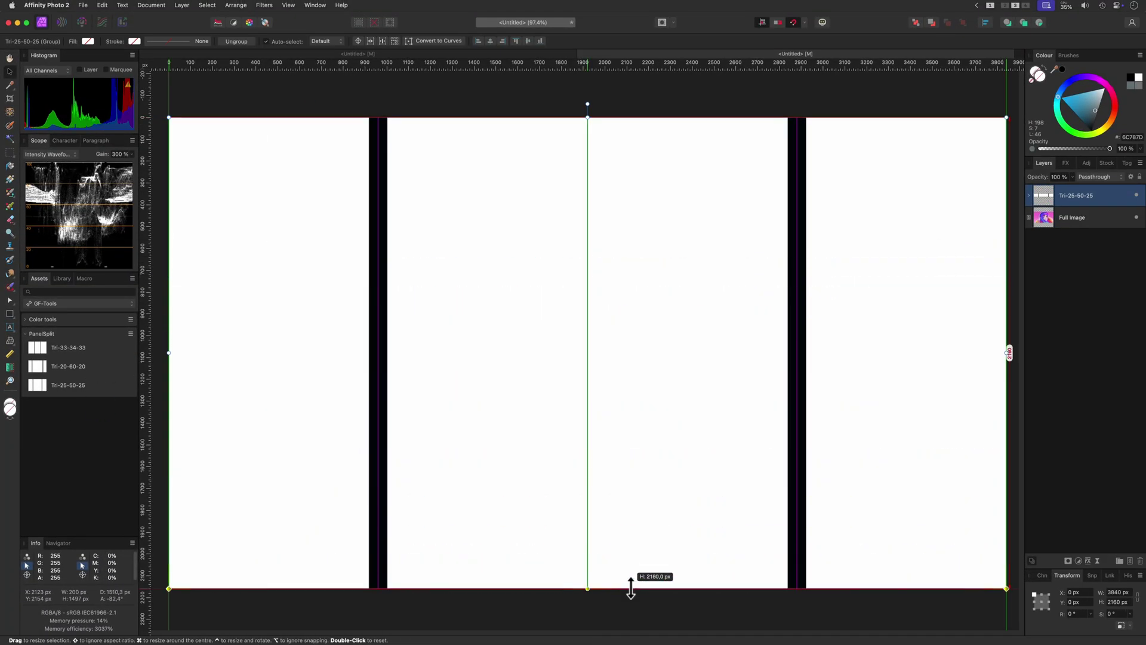
Ungroup the Tri-25-50-25 template and clip a copy of the Full Image layer inside each of its three rectangles.
{"action": "right_click", "coordinate": [1050, 195]}
{"action": "left_click", "coordinate": [1066, 365]}
{"action": "left_click", "coordinate": [1045, 263]}
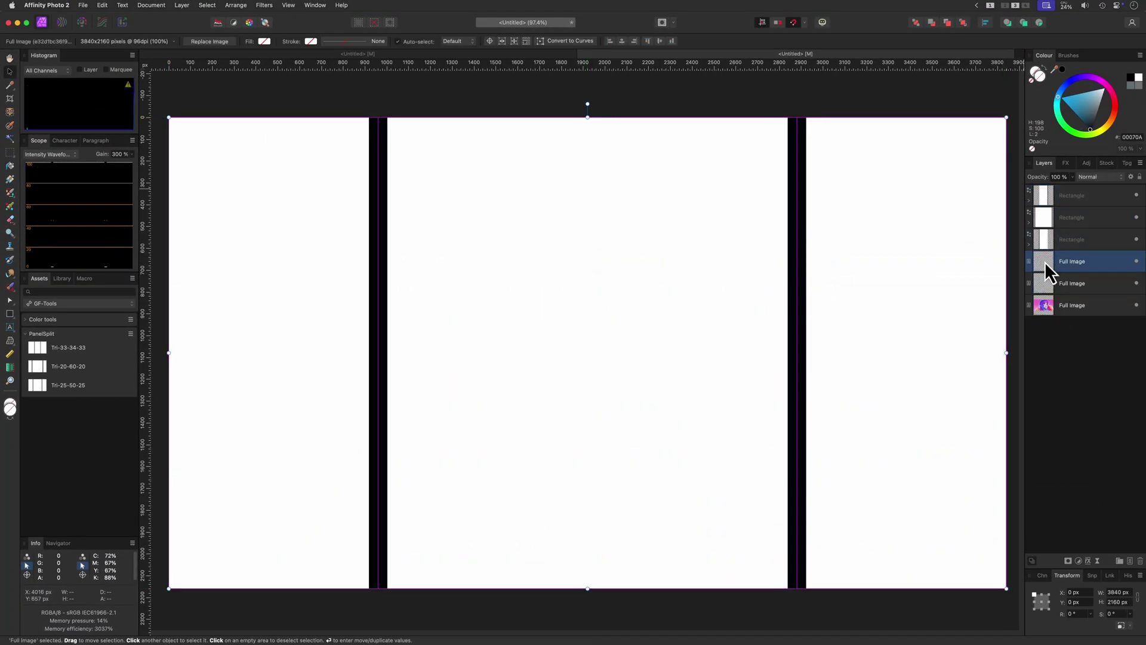
{"action": "left_click_drag", "start_coordinate": [1044, 262], "coordinate": [1094, 239]}
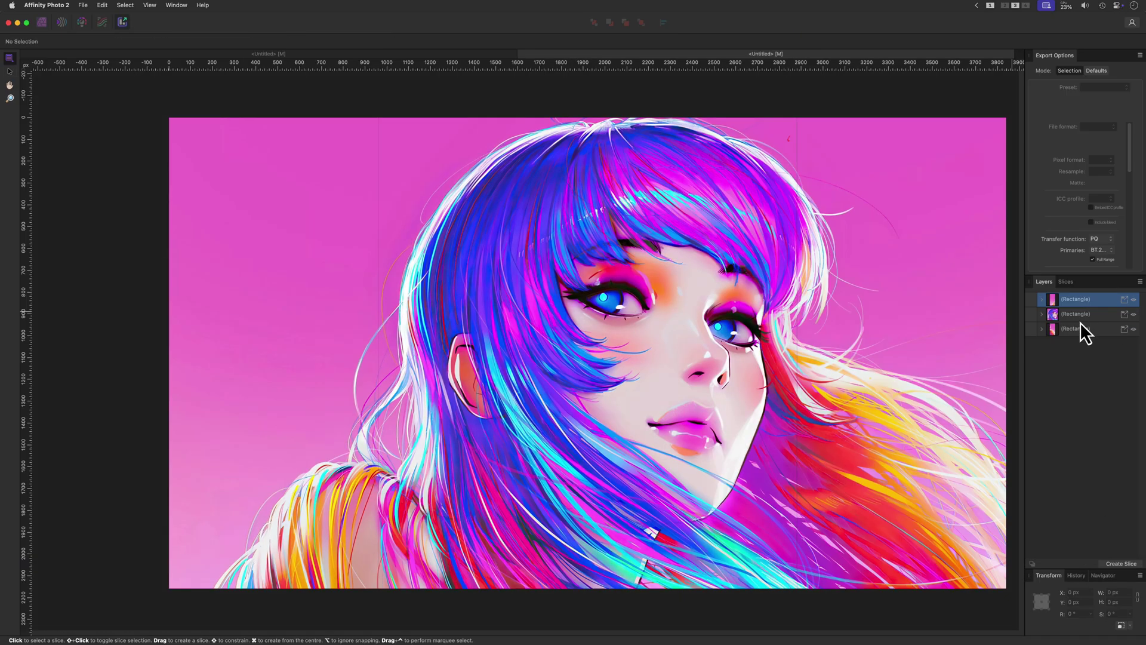
In the Export Persona, create slices from the three rectangle layers and export them as PNG files.
{"action": "left_click", "coordinate": [1080, 326], "text": "shift"}
{"action": "left_click", "coordinate": [1112, 564]}
{"action": "left_click", "coordinate": [1065, 281]}
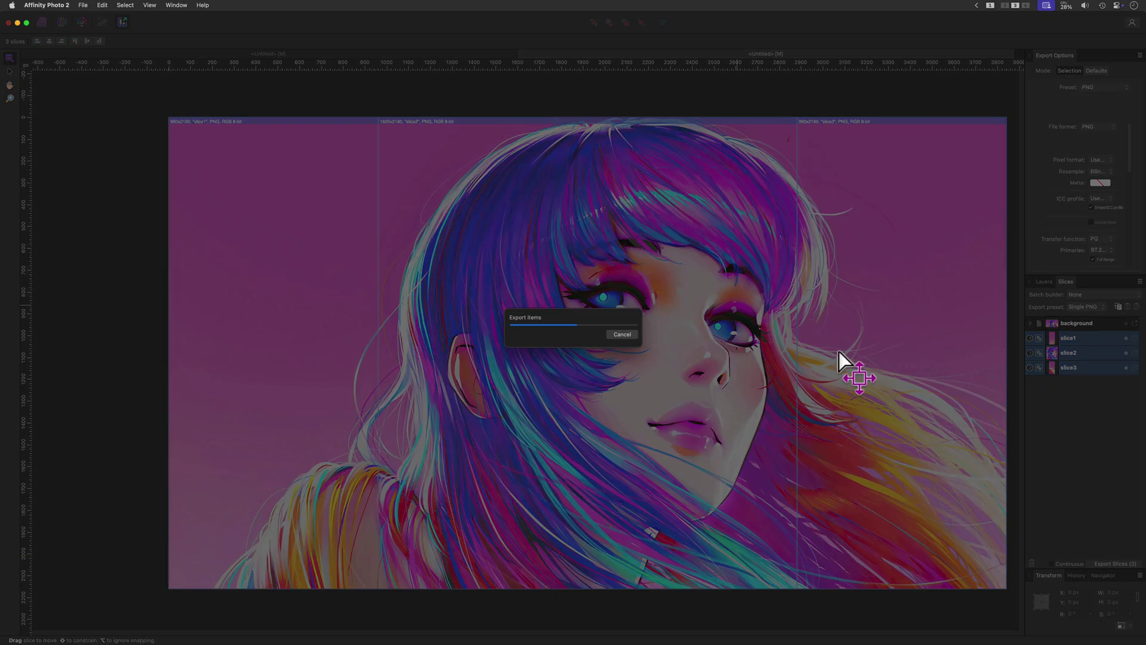
{"action": "key", "text": "super+a"}
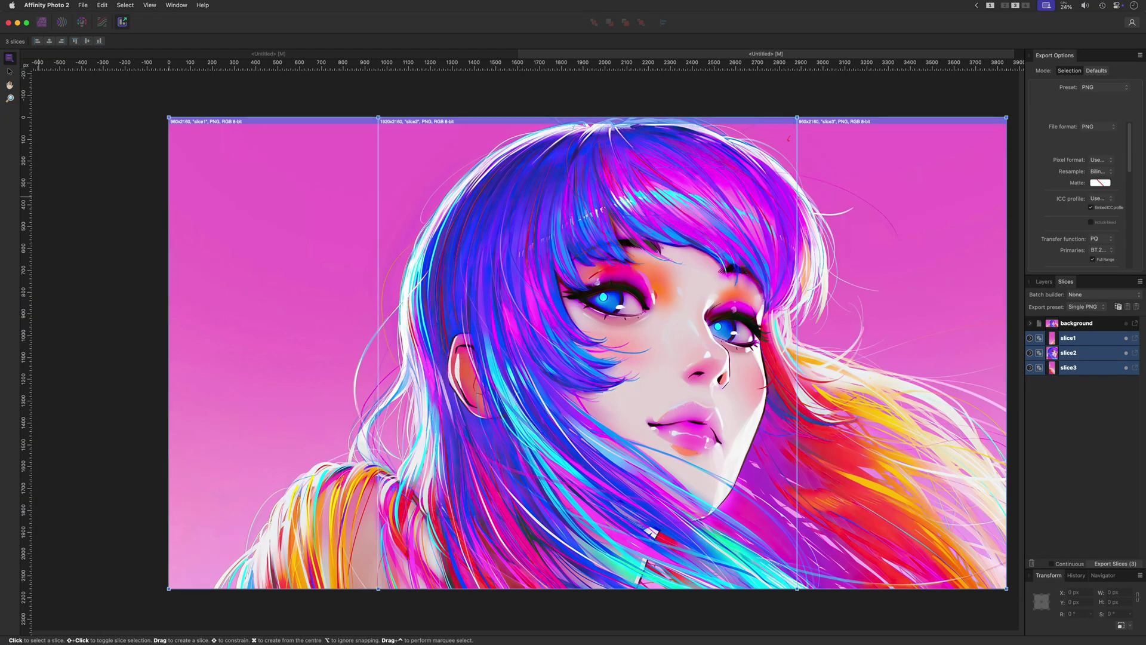
Switch to Finder and preview the exported slice1.png, slice2.png and slice3.png files.
{"action": "key", "text": "super+Tab"}
{"action": "key", "text": "space"}
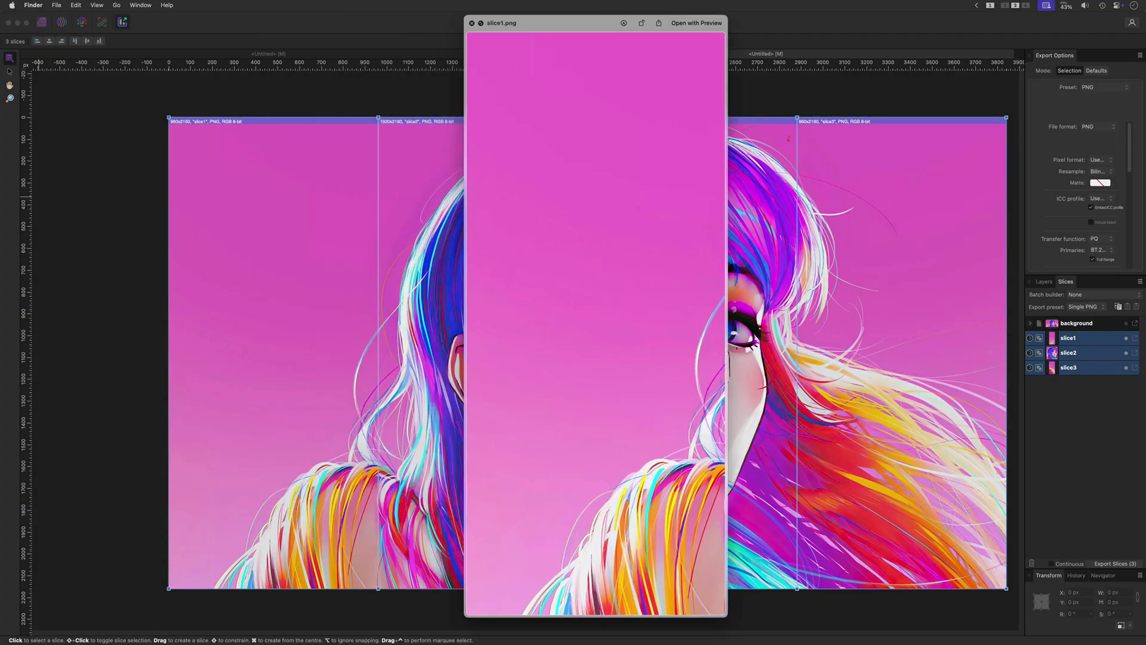
{"action": "key", "text": "Right"}
{"action": "key", "text": "Right"}
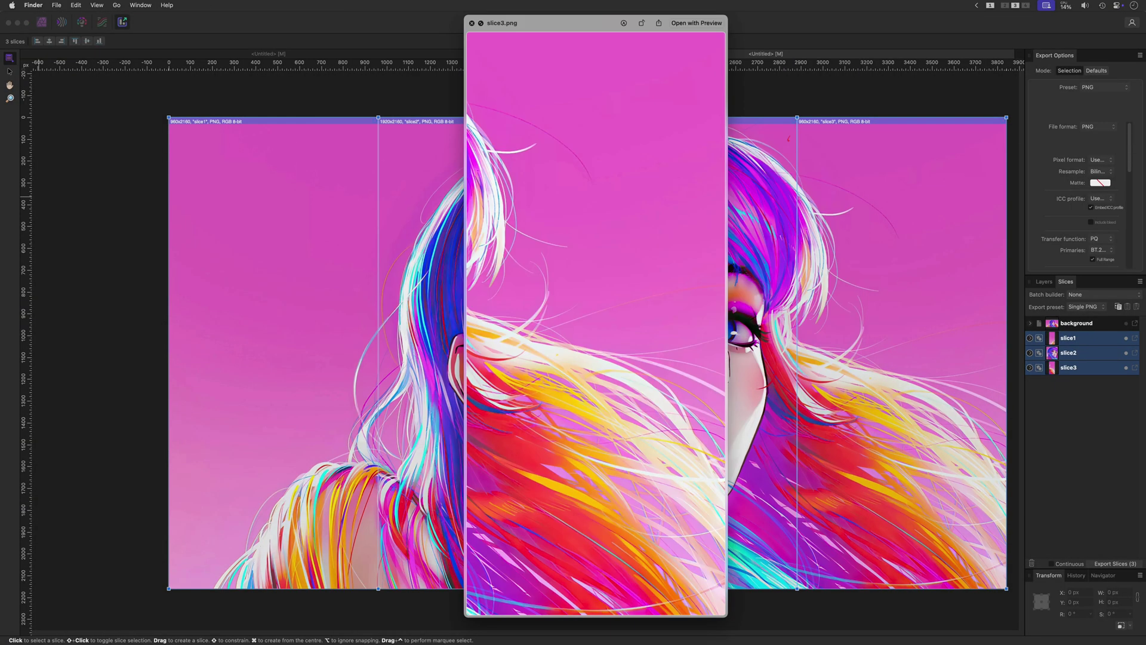
{"action": "key", "text": "Left"}
{"action": "key", "text": "Left"}
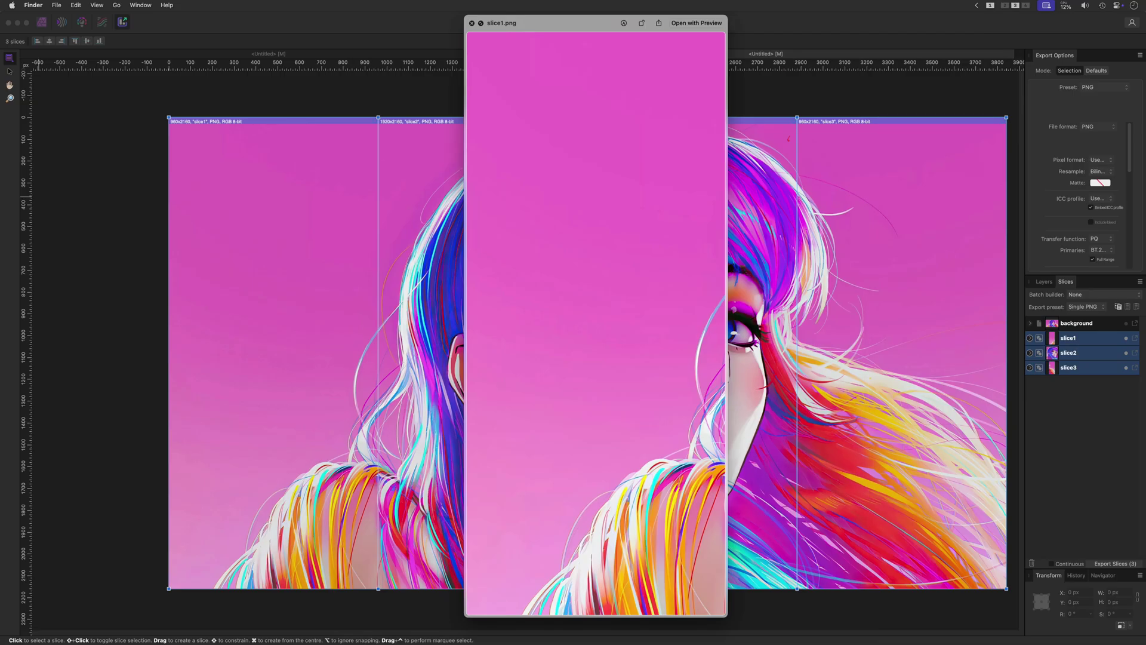
{"action": "key", "text": "space"}
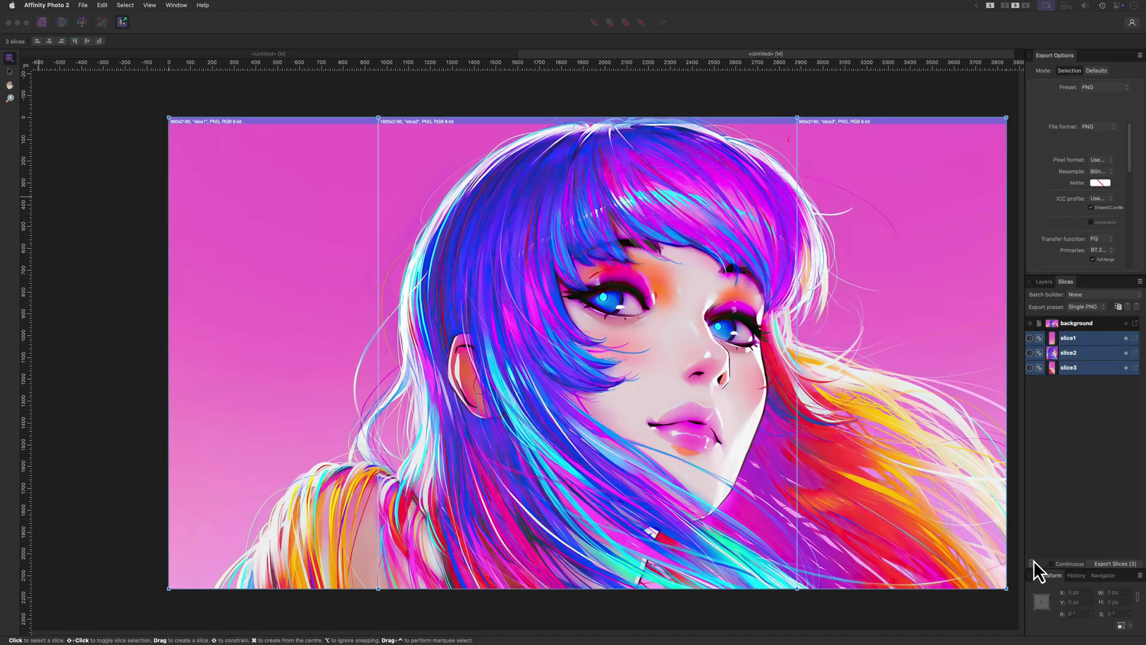
Delete the three slices and return to the Photo Persona.
{"action": "left_click", "coordinate": [1032, 561]}
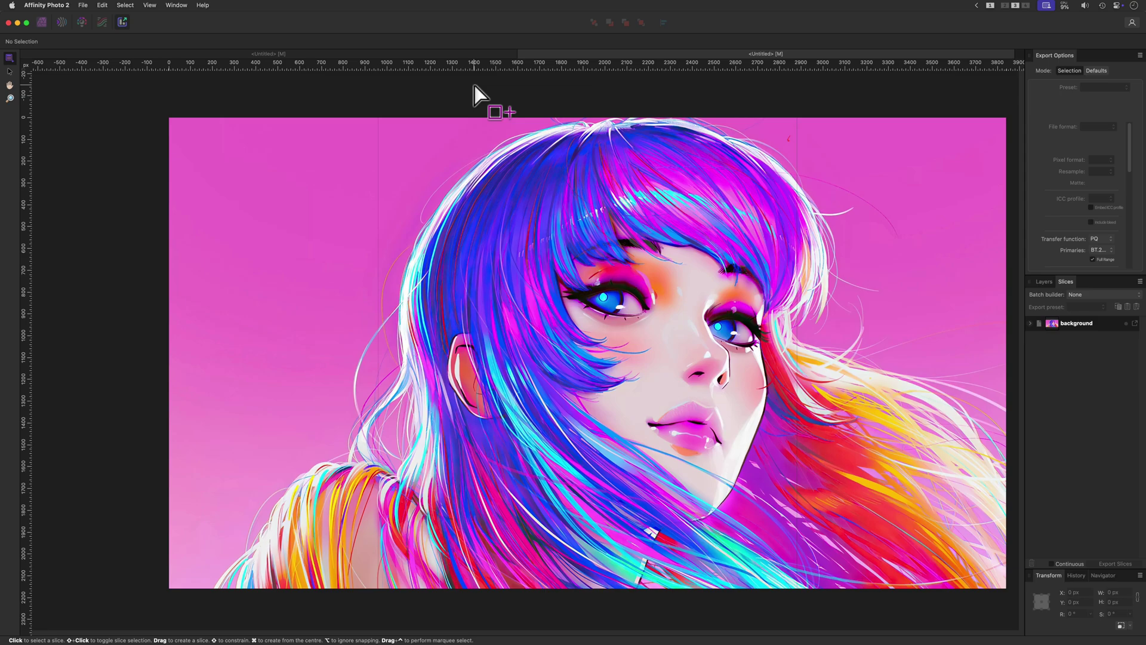
{"action": "left_click", "coordinate": [43, 23]}
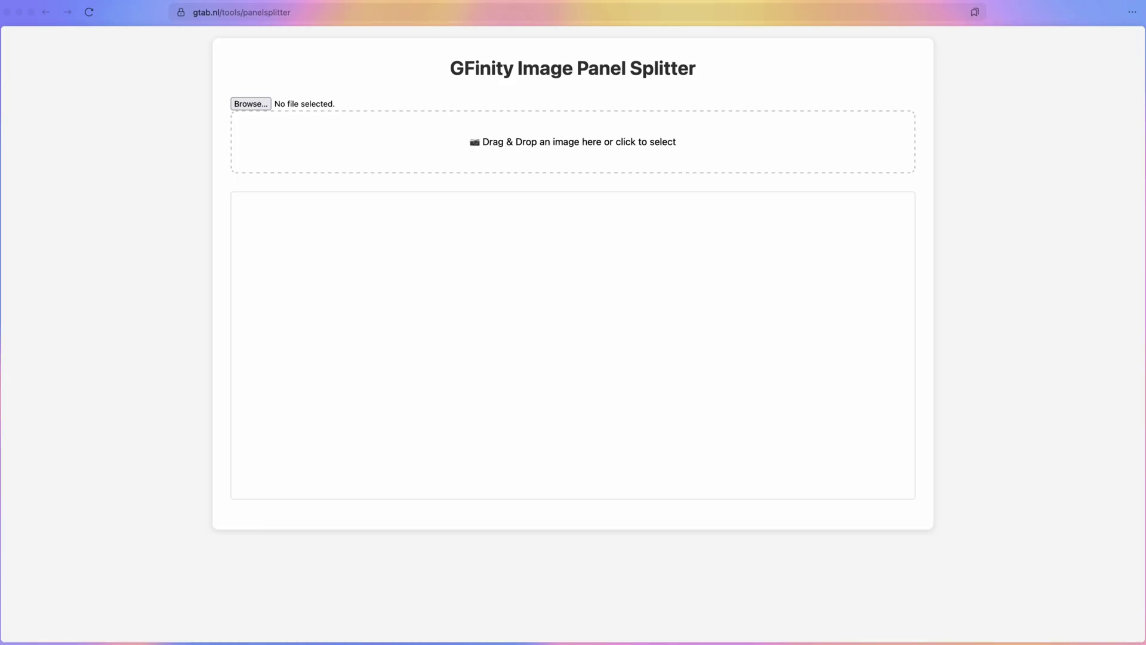
Load the image into the GFinity Image Panel Splitter web page and set the number of panels to 4.
{"action": "left_click_drag", "start_coordinate": [286, 370], "coordinate": [565, 152]}
{"action": "scroll", "coordinate": [649, 299], "scroll_direction": "down", "scroll_amount": 4}
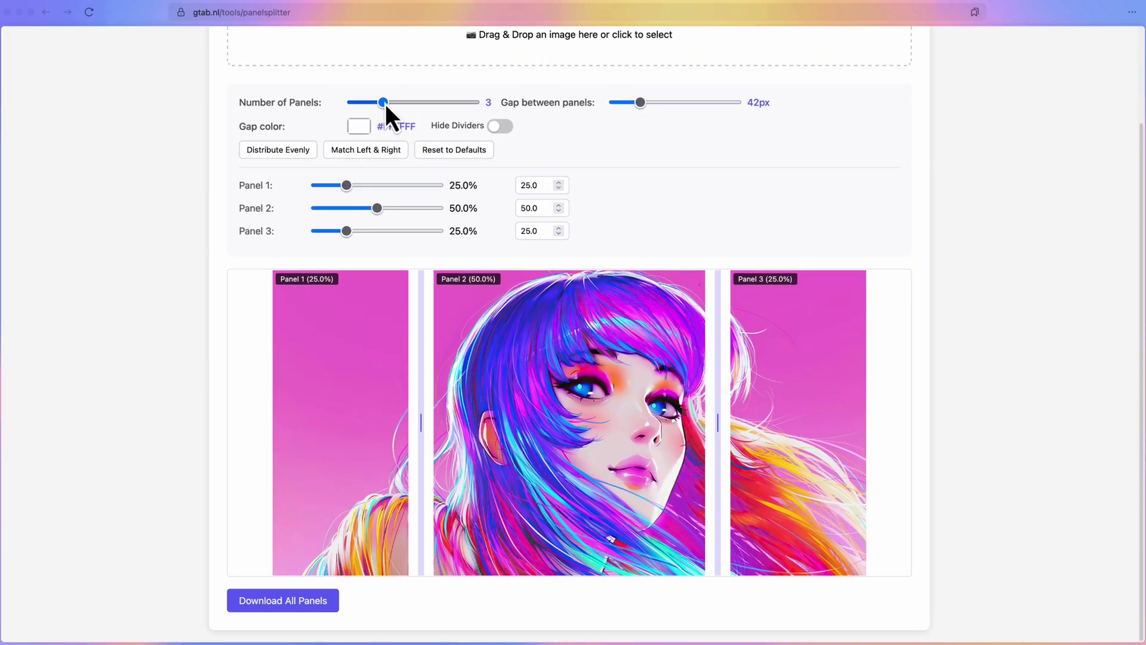
{"action": "left_click_drag", "start_coordinate": [384, 102], "coordinate": [420, 123]}
Adjust the widths of the four panels to about 12.7%, 31.7%, 38.1% and 17.4%.
{"action": "left_click_drag", "start_coordinate": [346, 208], "coordinate": [332, 210]}
{"action": "left_click_drag", "start_coordinate": [340, 472], "coordinate": [430, 396]}
{"action": "scroll", "coordinate": [430, 396], "scroll_direction": "down", "scroll_amount": 1}
{"action": "mouse_move", "coordinate": [332, 188]}
{"action": "left_mouse_down"}
{"action": "mouse_move", "coordinate": [355, 191]}
{"action": "mouse_move", "coordinate": [345, 192]}
{"action": "left_mouse_up"}
{"action": "left_click_drag", "start_coordinate": [563, 418], "coordinate": [540, 417]}
{"action": "left_click_drag", "start_coordinate": [412, 423], "coordinate": [341, 422]}
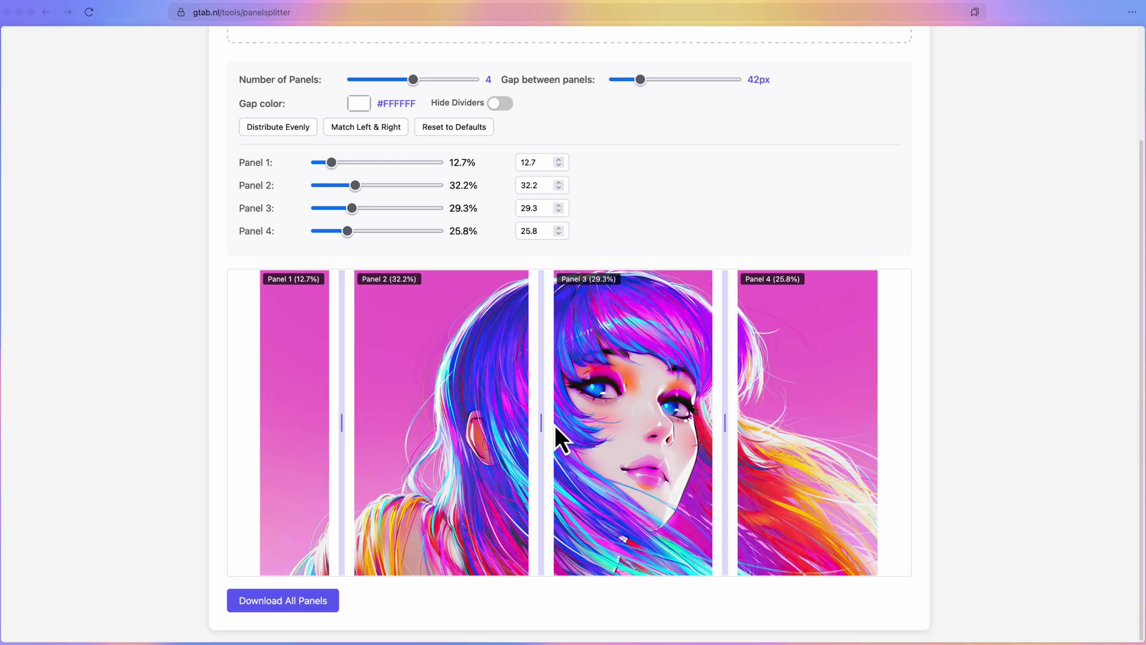
{"action": "left_click_drag", "start_coordinate": [543, 425], "coordinate": [469, 424]}
{"action": "left_click_drag", "start_coordinate": [721, 420], "coordinate": [746, 422]}
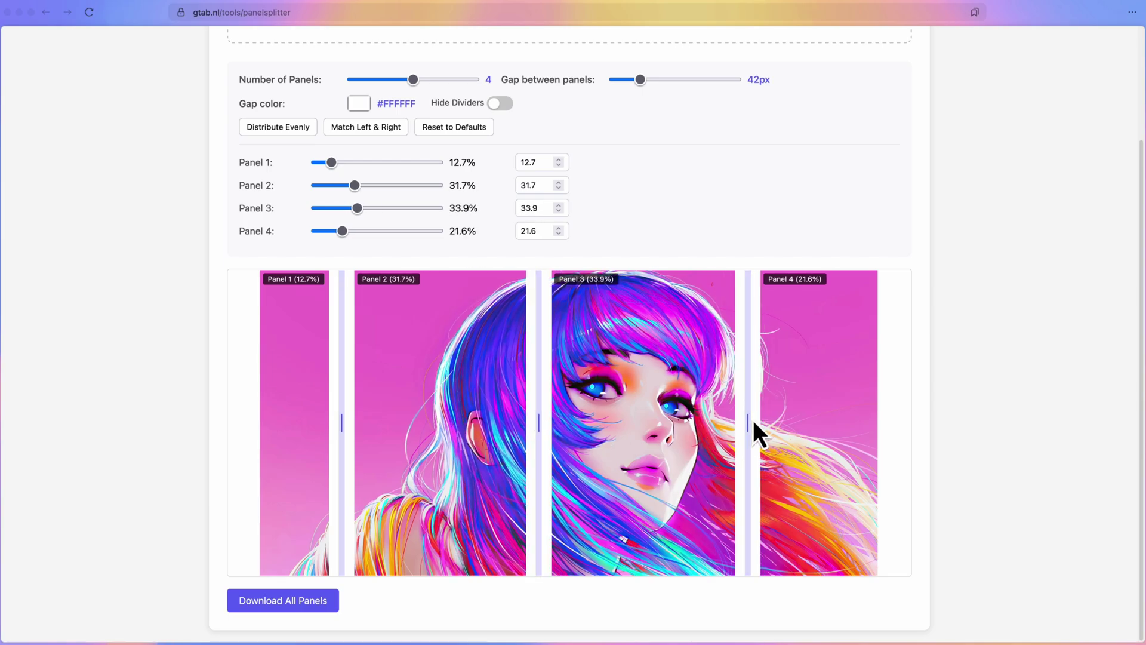
{"action": "left_click_drag", "start_coordinate": [748, 421], "coordinate": [770, 420]}
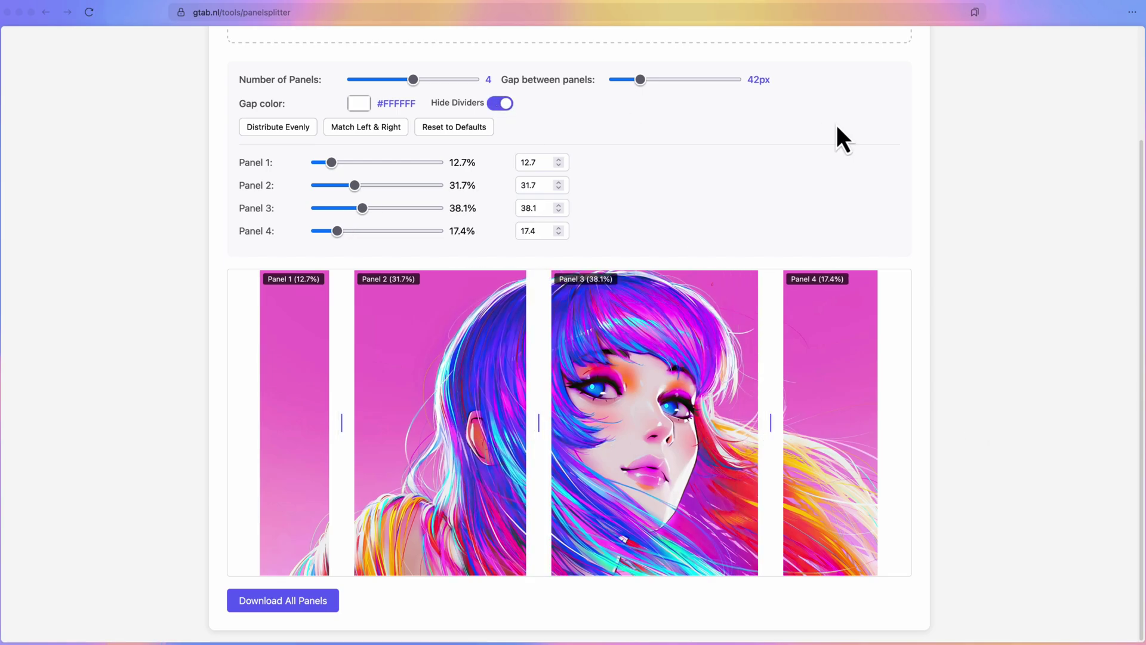
Set the gap between panels to 49px and the width of Panel 3 to 50%.
{"action": "mouse_move", "coordinate": [639, 79]}
{"action": "left_mouse_down"}
{"action": "mouse_move", "coordinate": [711, 87]}
{"action": "mouse_move", "coordinate": [628, 95]}
{"action": "mouse_move", "coordinate": [644, 96]}
{"action": "left_mouse_up"}
{"action": "double_click", "coordinate": [534, 208]}
{"action": "type", "text": "50"}
{"action": "key", "text": "Tab"}
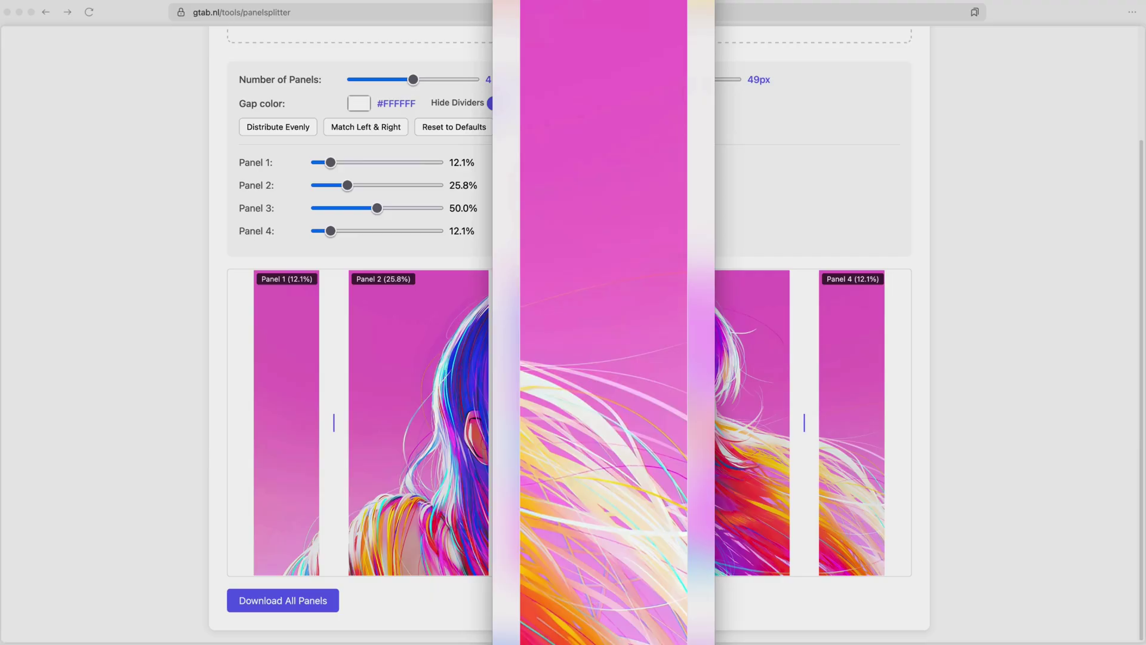
Reduce the split to 3 panels of about 62.3%, 15.7% and 21.9%, with a 46px gap between them.
{"action": "left_click_drag", "start_coordinate": [503, 423], "coordinate": [722, 434]}
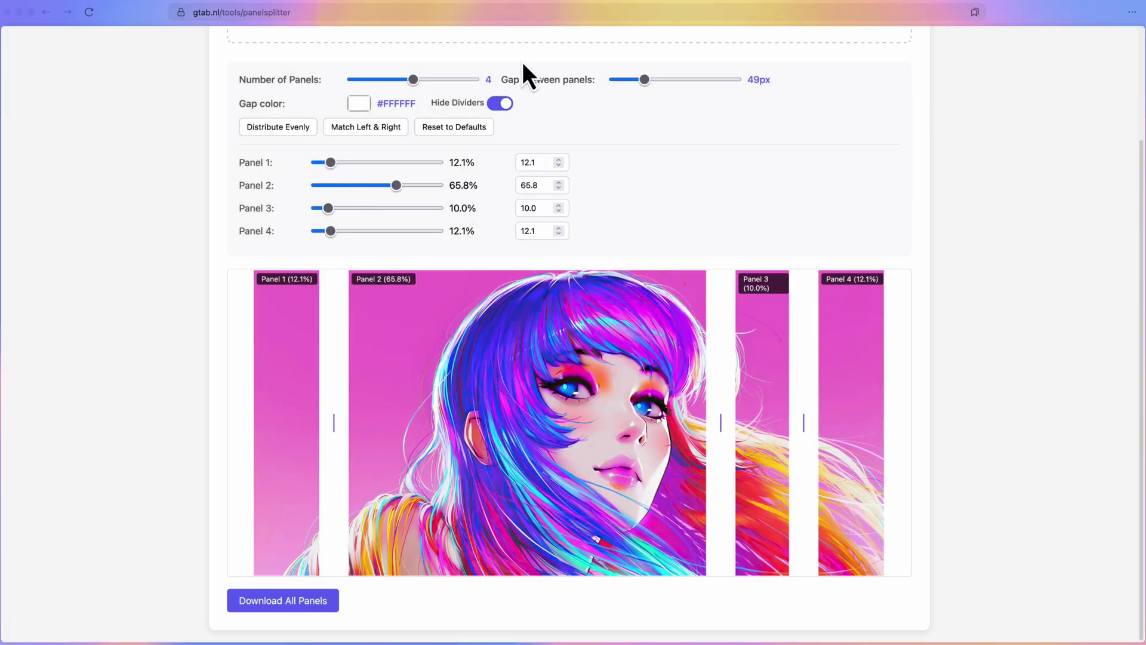
{"action": "left_click", "coordinate": [395, 80]}
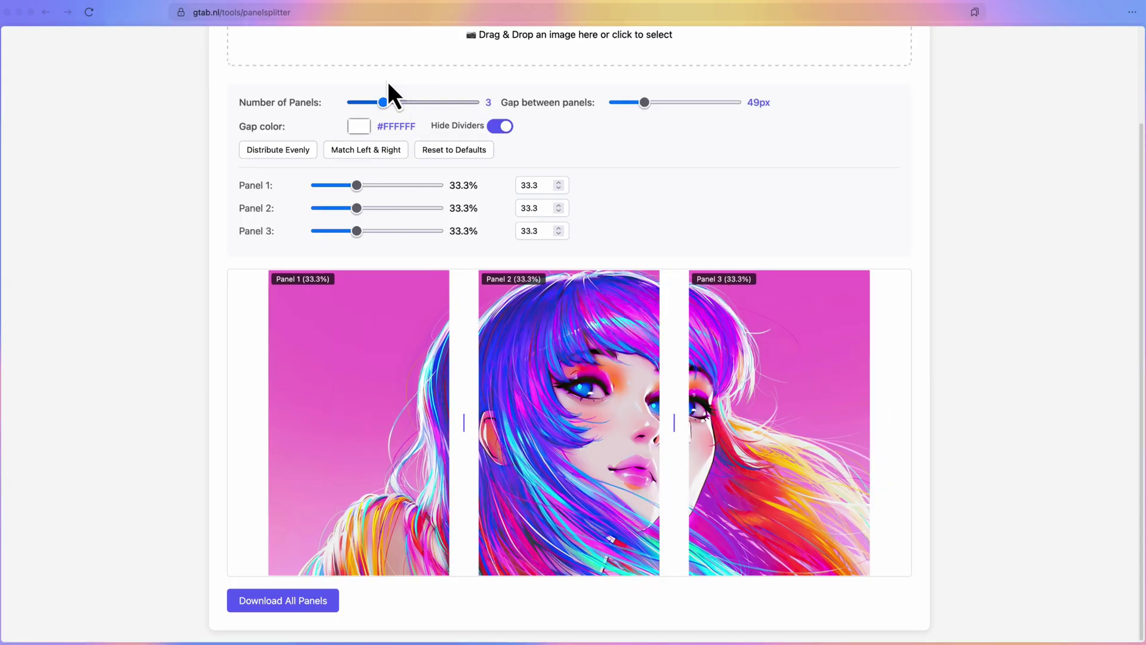
{"action": "left_click_drag", "start_coordinate": [672, 420], "coordinate": [736, 424]}
{"action": "left_click_drag", "start_coordinate": [464, 427], "coordinate": [609, 405]}
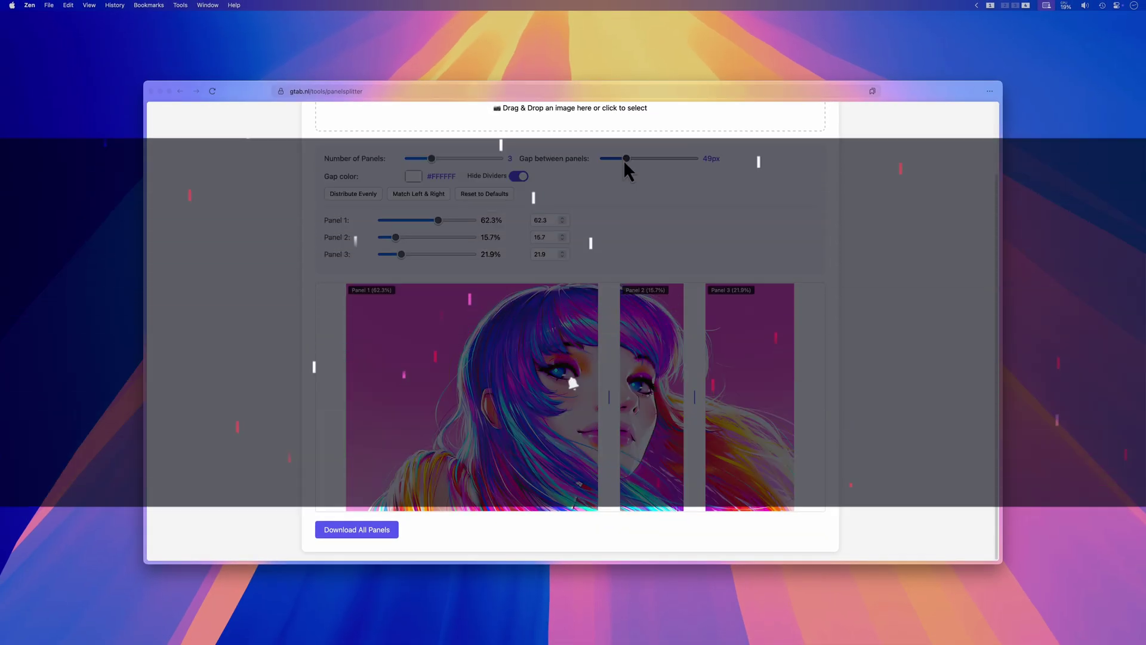
{"action": "mouse_move", "coordinate": [624, 160]}
{"action": "left_mouse_down"}
{"action": "mouse_move", "coordinate": [609, 160]}
{"action": "mouse_move", "coordinate": [621, 160]}
{"action": "left_mouse_up"}
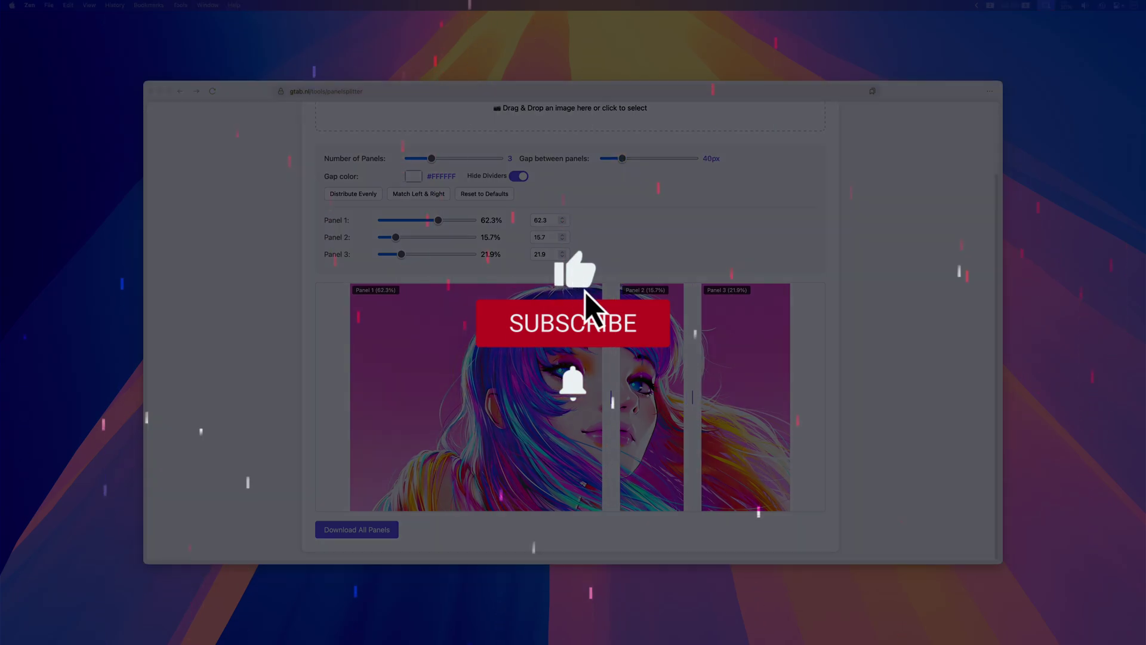